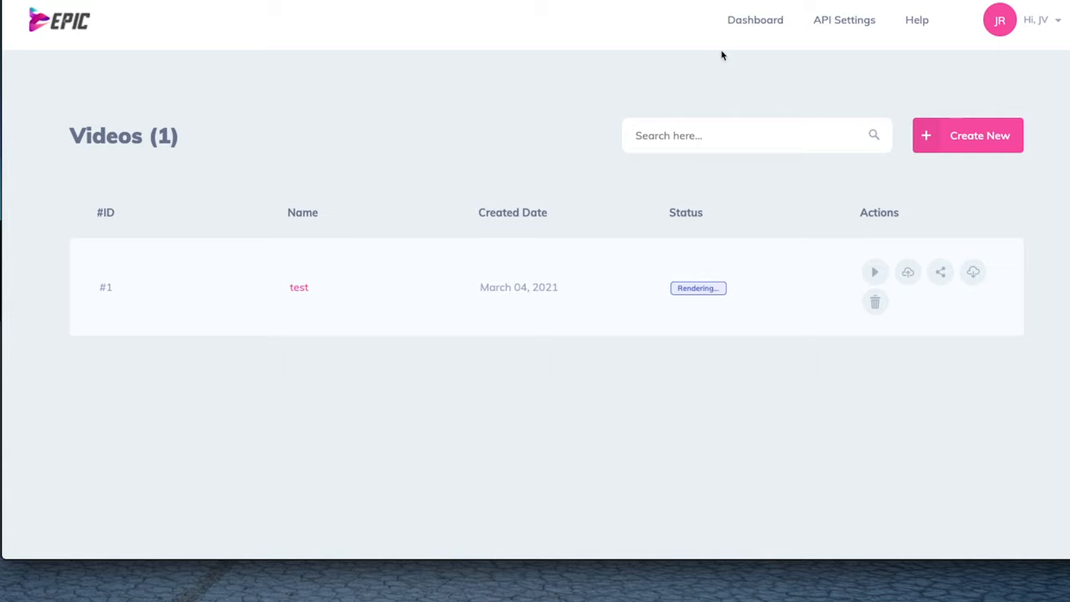
Create a new video named First Module-1.
click(958, 143)
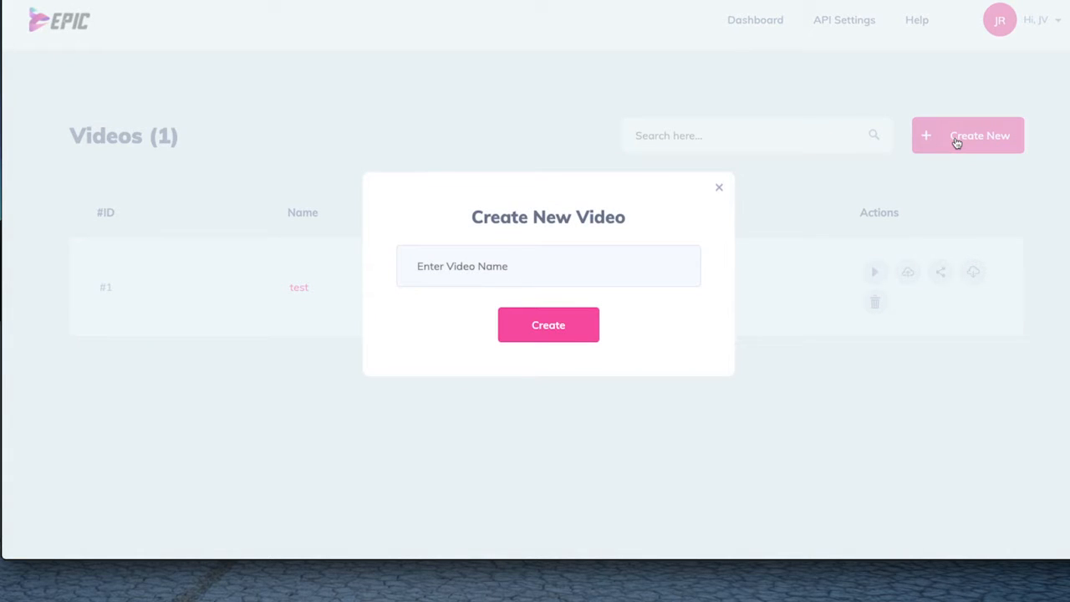
click(447, 255)
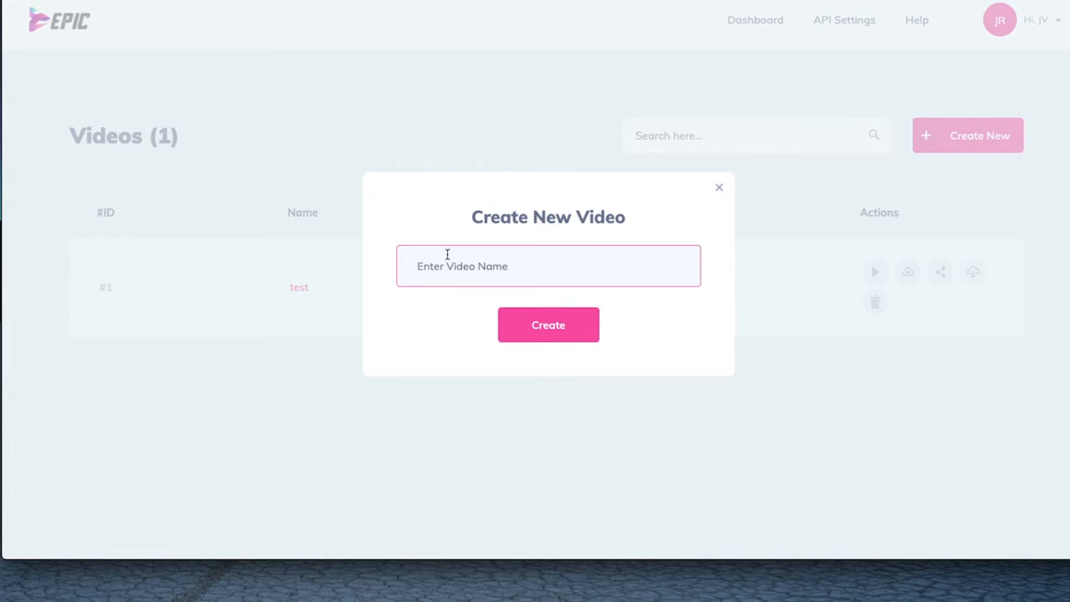
text(First Module-1)
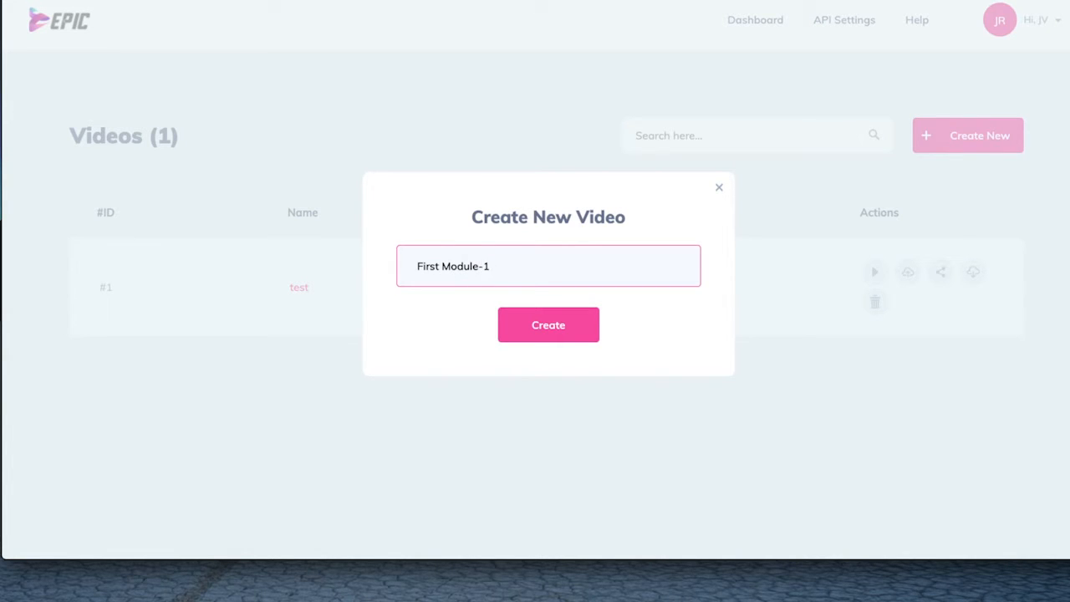
click(548, 324)
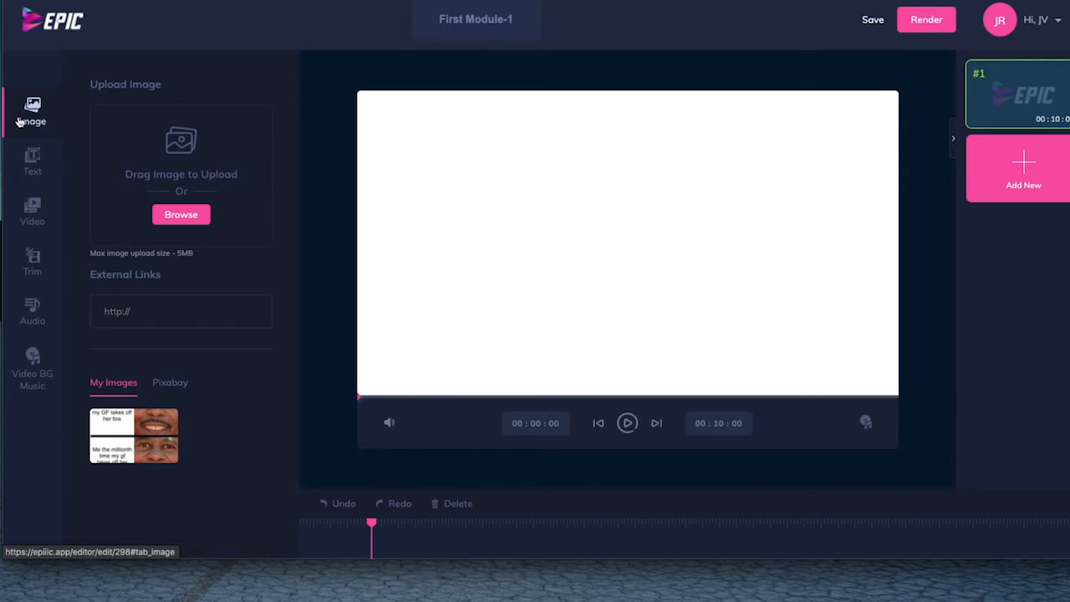
click(180, 219)
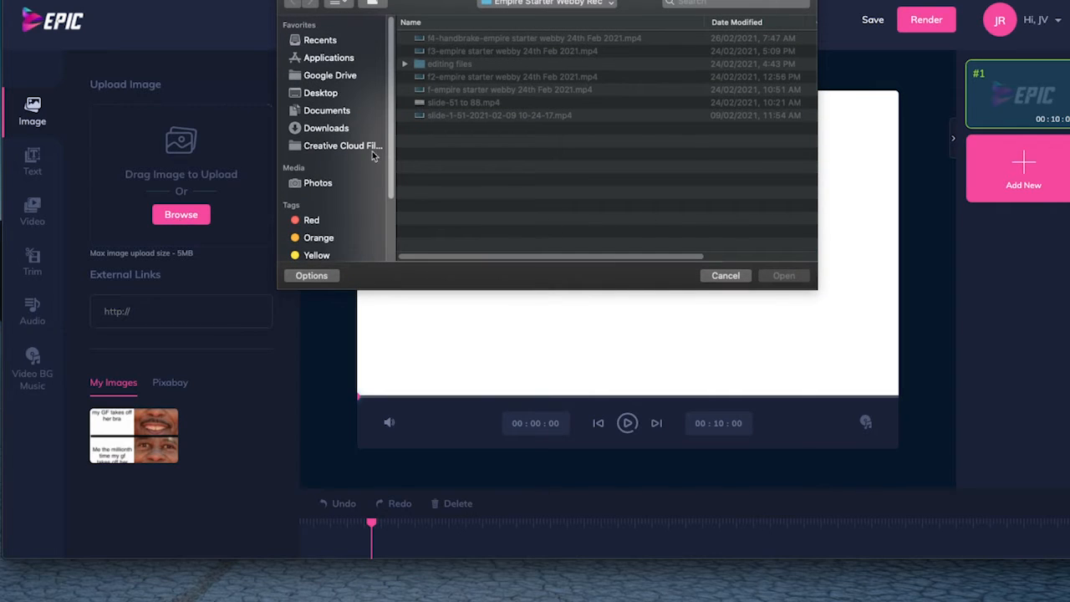
click(326, 113)
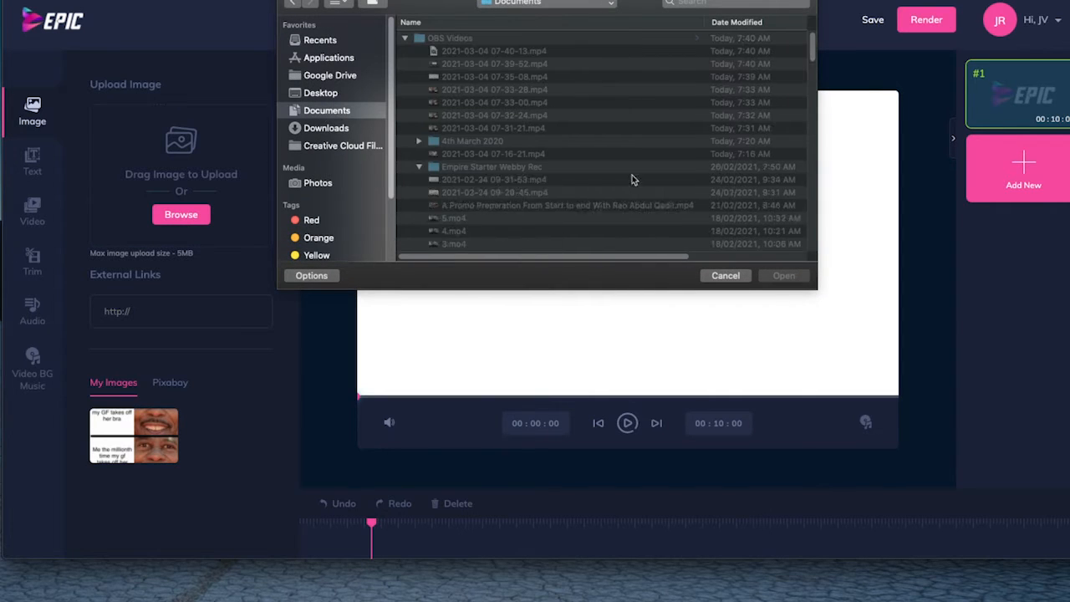
click(725, 277)
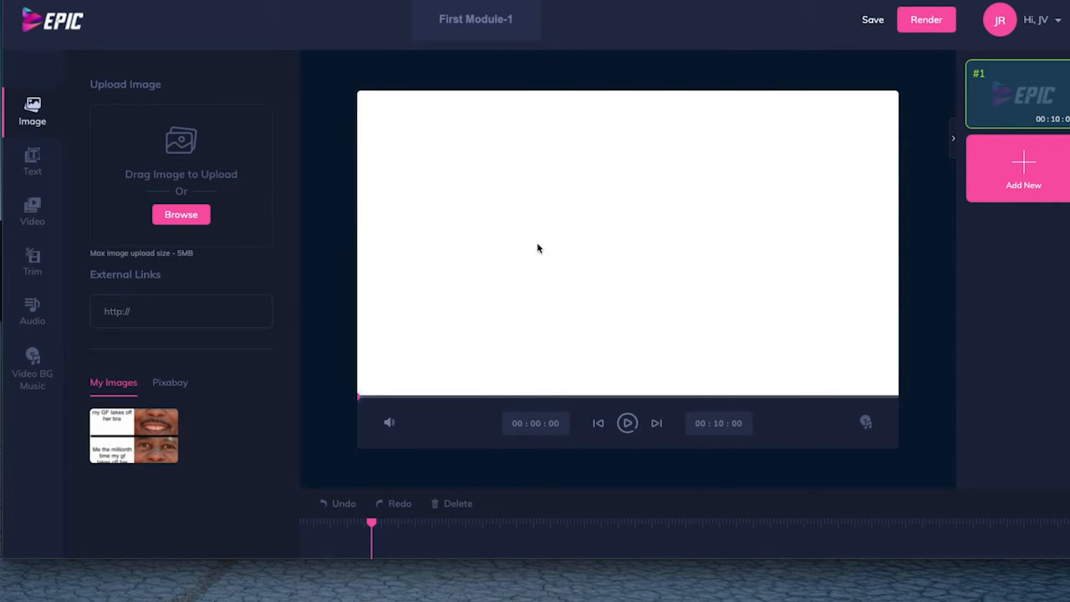
click(171, 382)
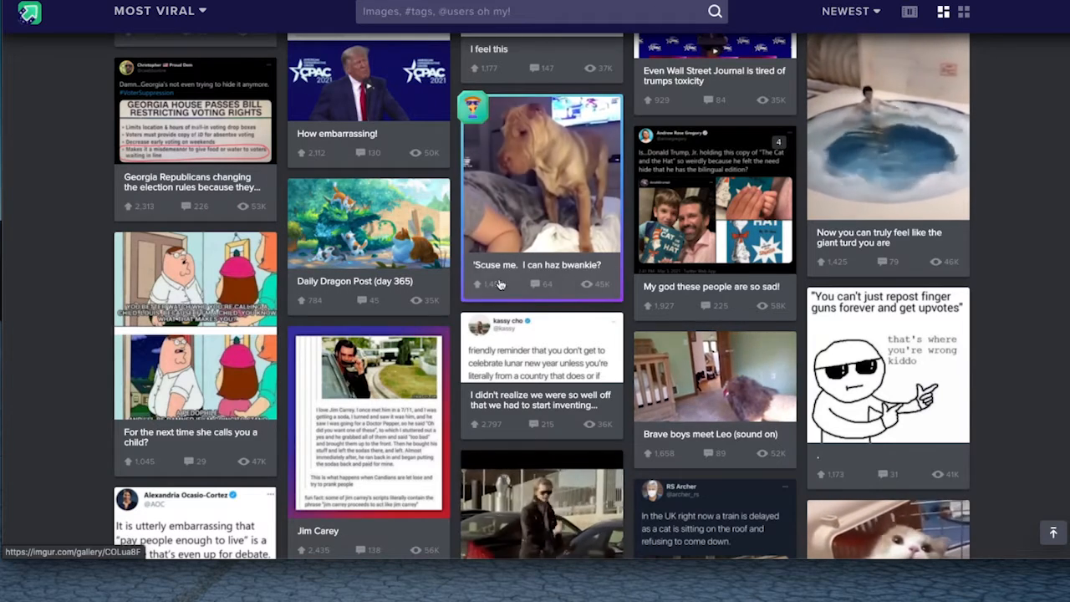
Switch to Imgur's most viral gallery, open the finger guns meme post and view its full image.
click(909, 376)
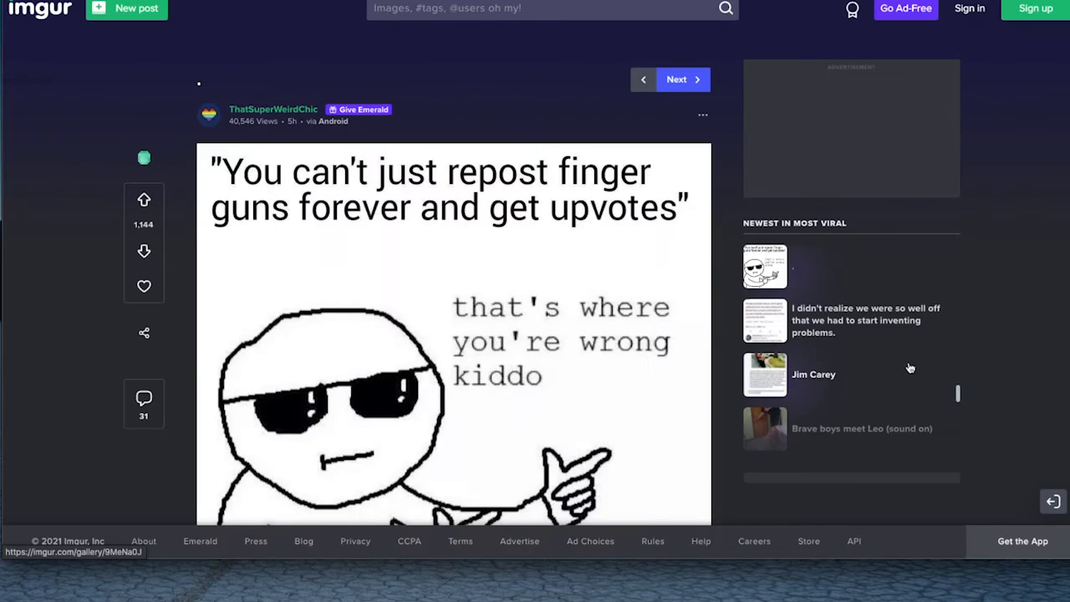
scroll(505, 318, down, 1)
scroll(505, 317, down, 2)
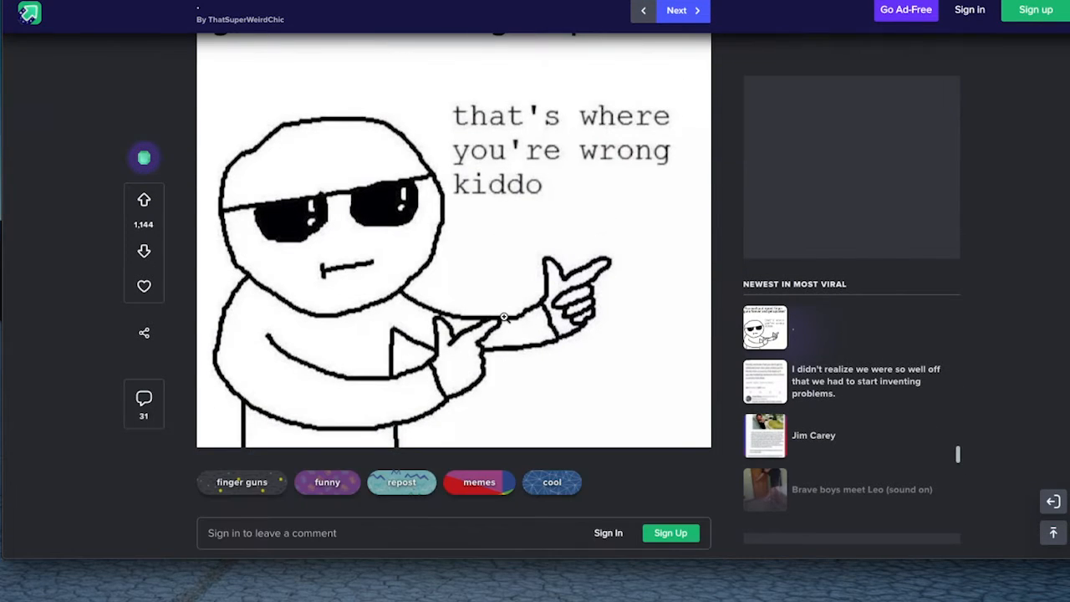
scroll(504, 318, up, 2)
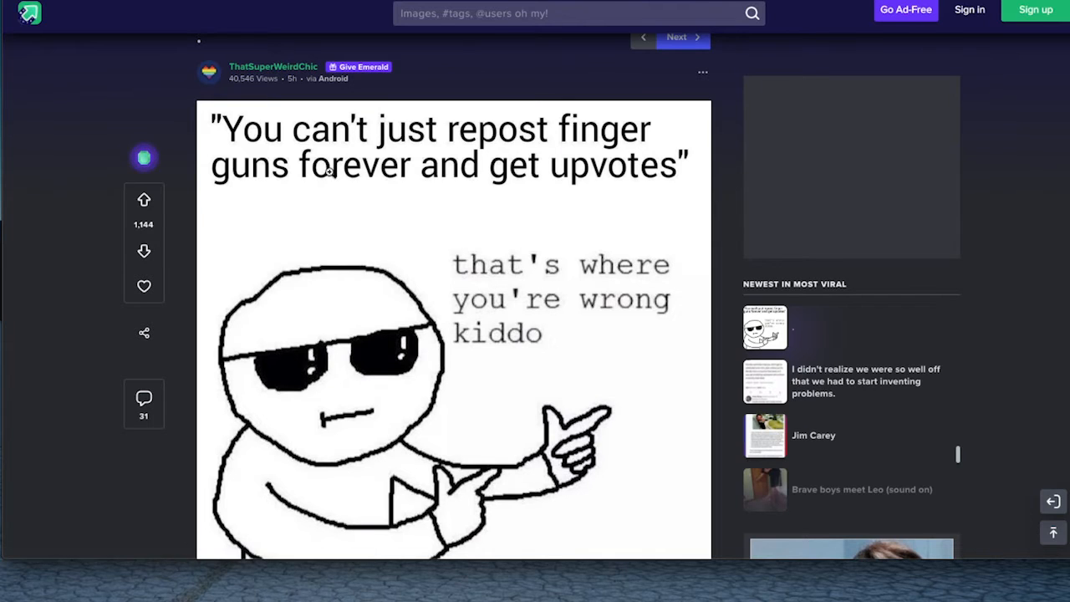
scroll(326, 192, down, 1)
scroll(326, 191, down, 2)
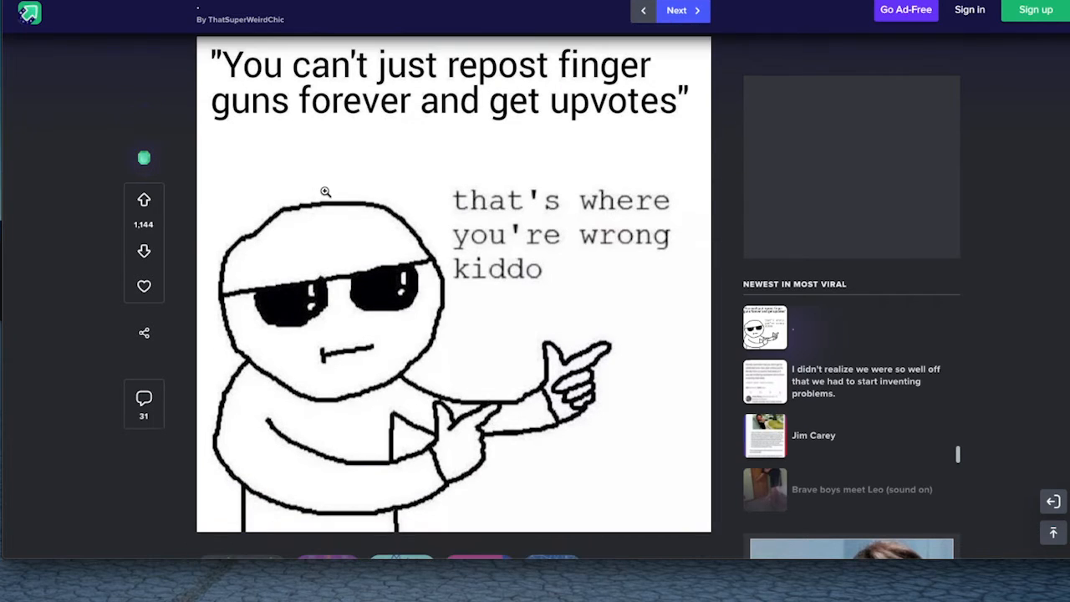
scroll(477, 298, up, 1)
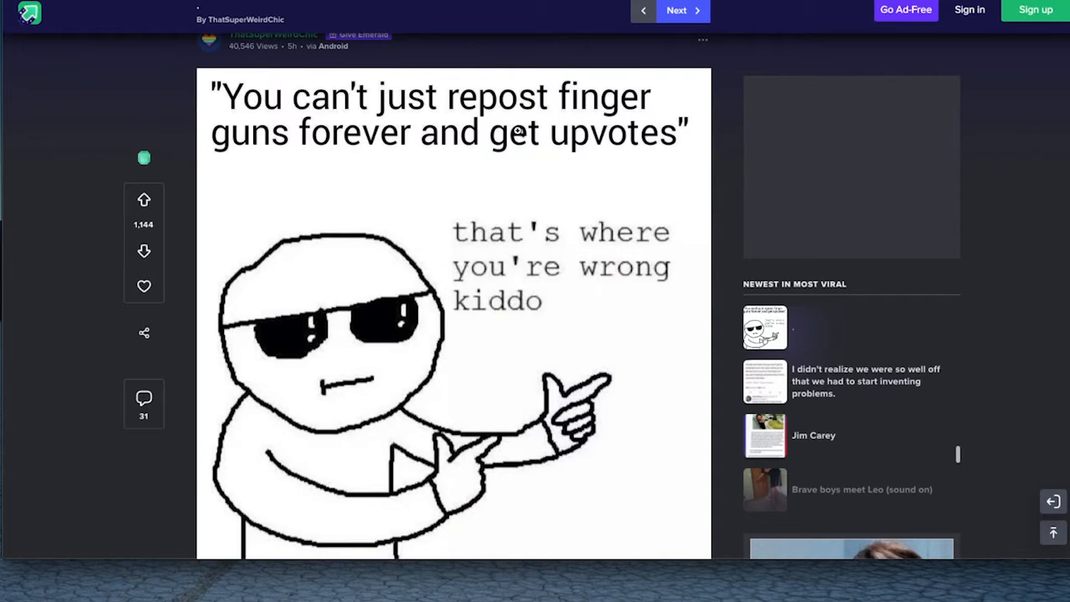
Copy the meme's image address and paste it as the external image link in the First Module-1 video editor.
right_click(426, 146)
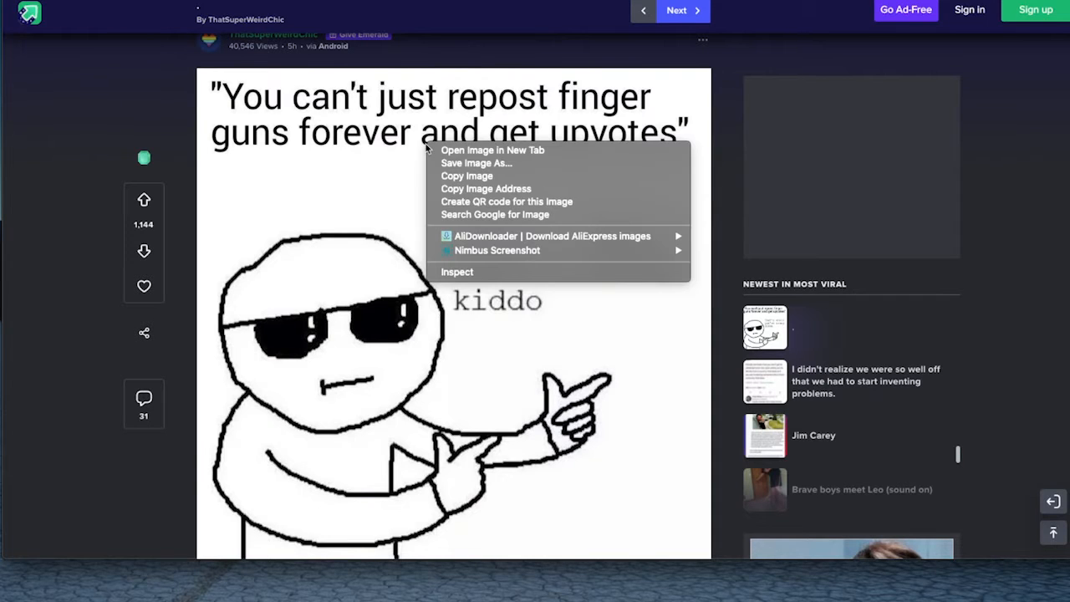
click(443, 190)
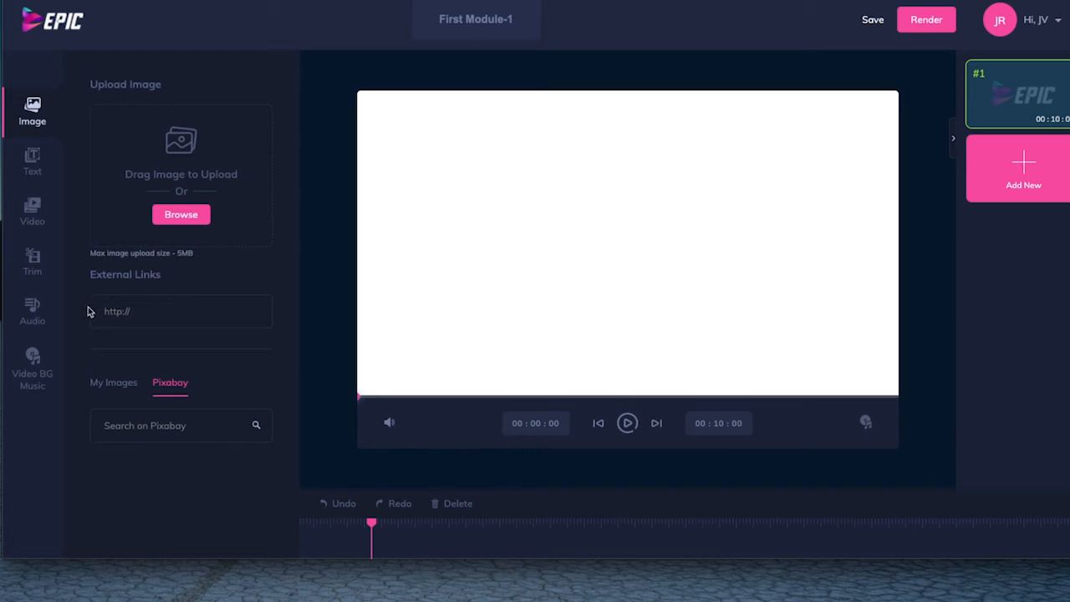
click(123, 311)
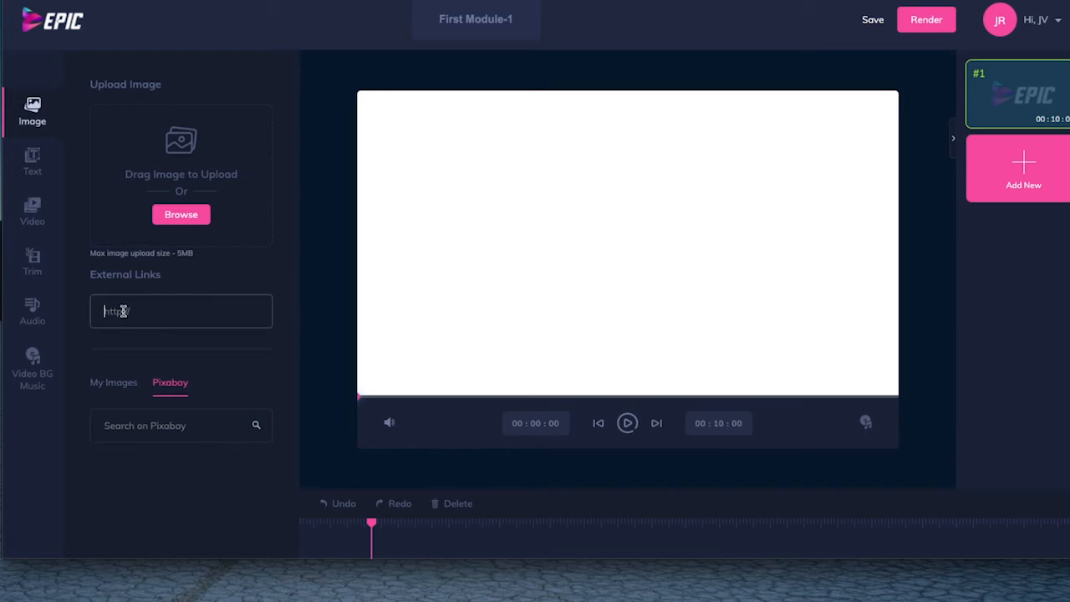
right_click(123, 311)
click(152, 398)
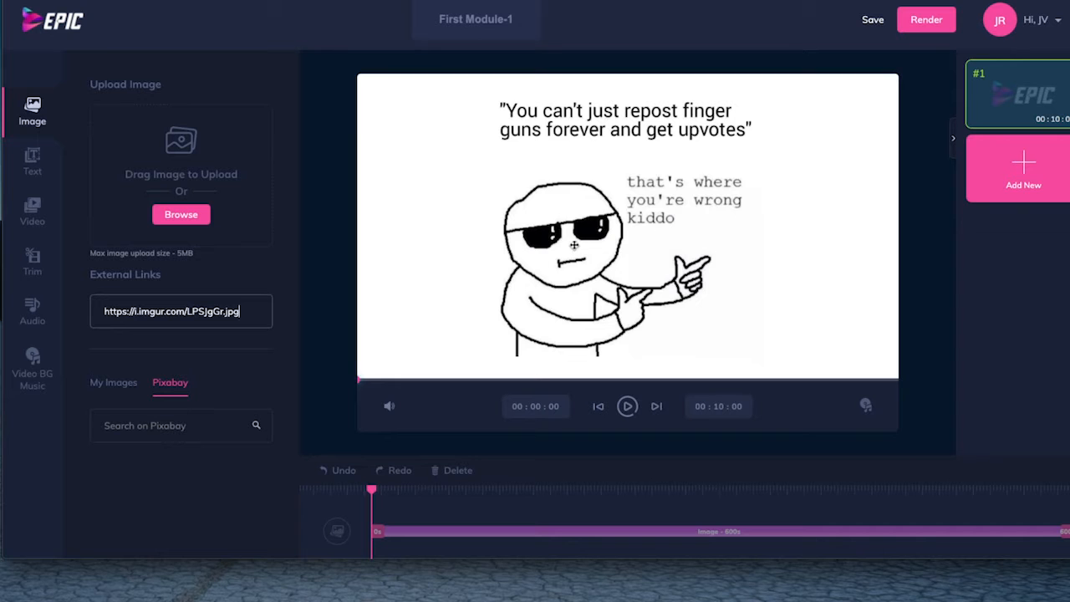
Resize the meme image and reposition it near the middle of the canvas, leaving it deselected.
click(610, 241)
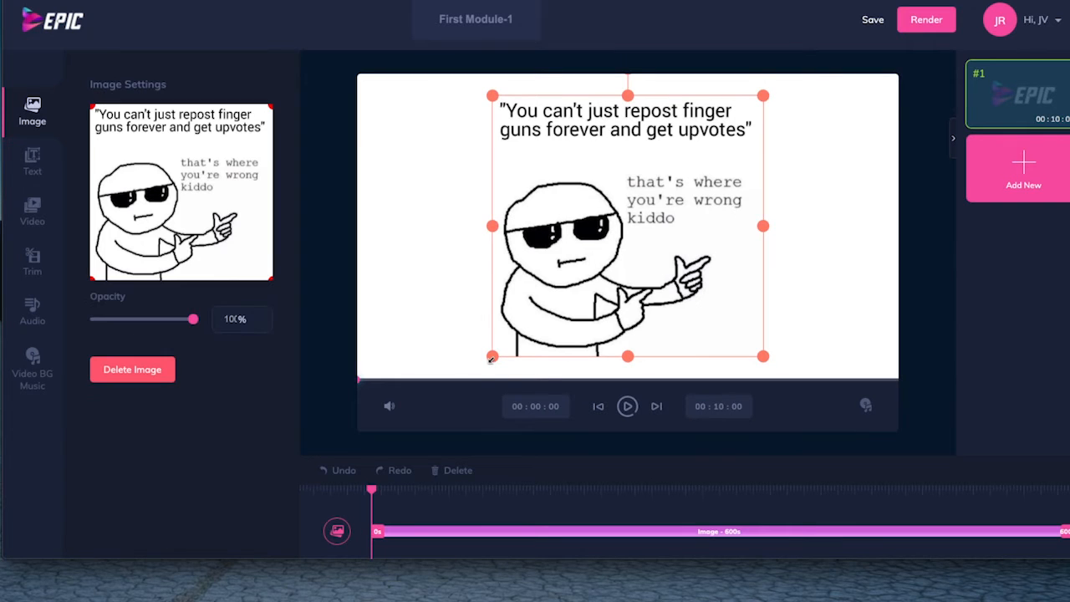
drag(491, 358, 599, 252)
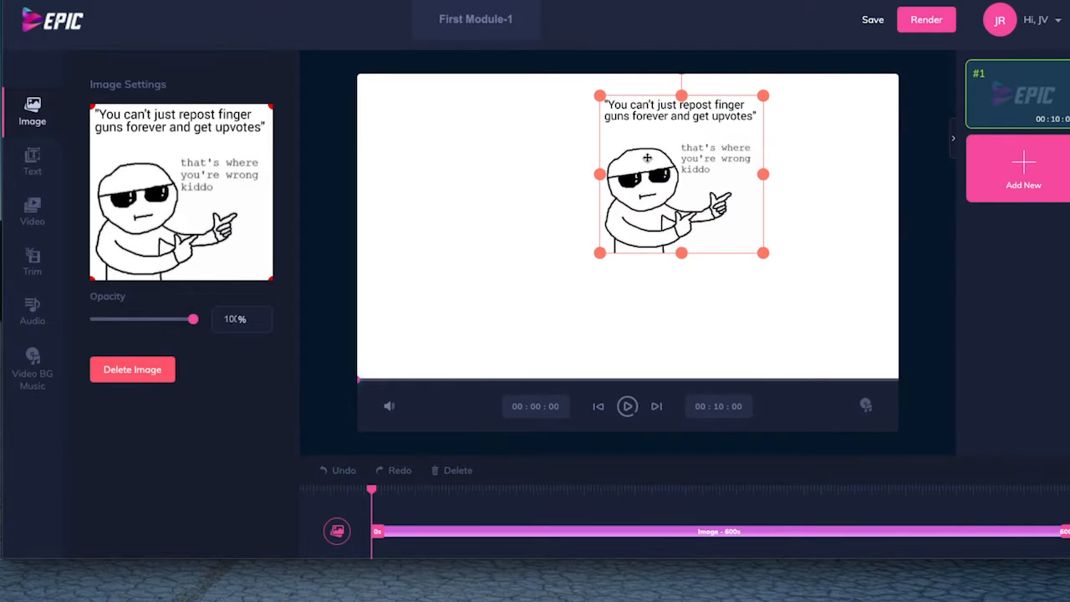
drag(647, 157, 593, 172)
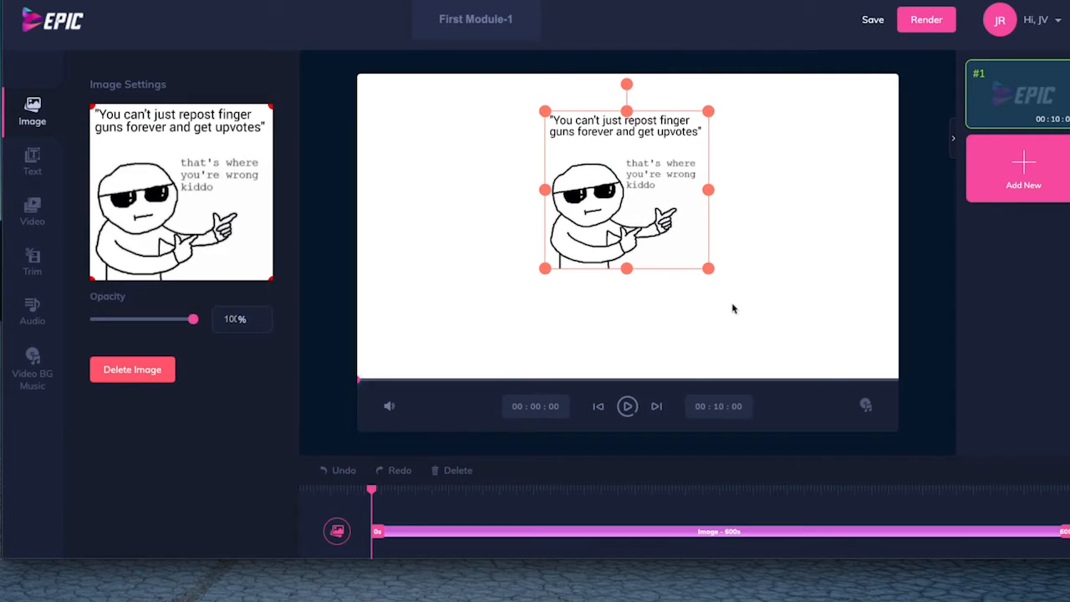
drag(708, 270, 666, 260)
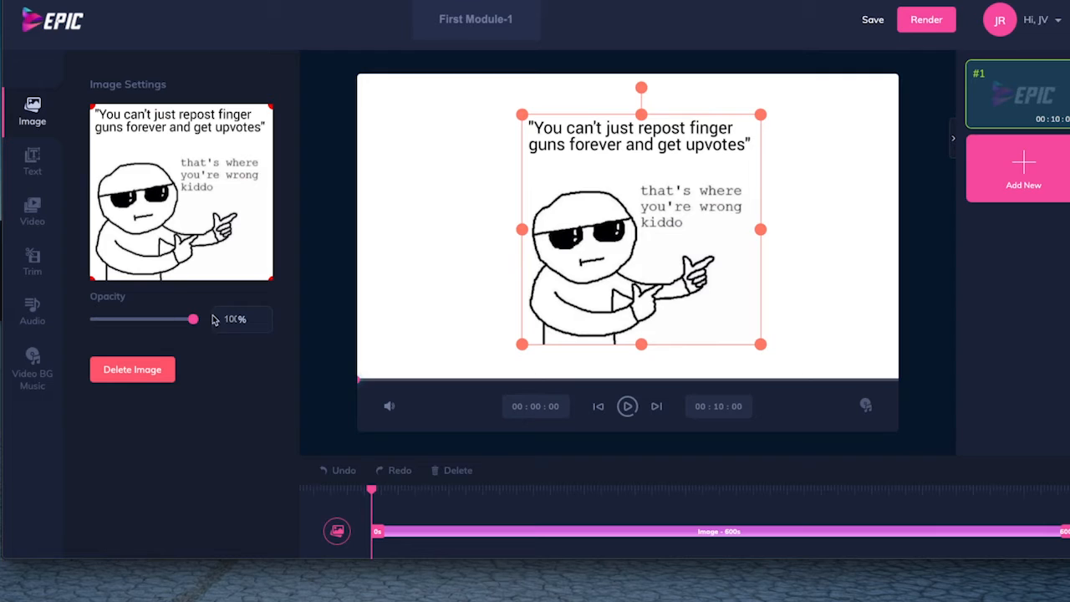
drag(189, 327, 214, 329)
click(432, 286)
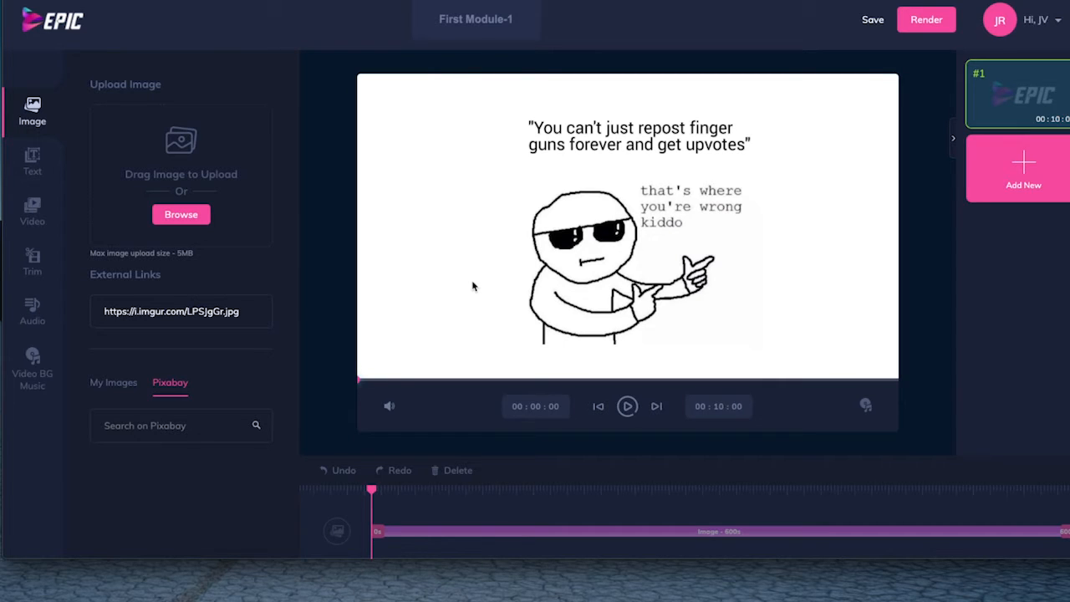
Open the audio options and view the file picker for uploading a foreground sound, closing it without choosing a file.
click(31, 308)
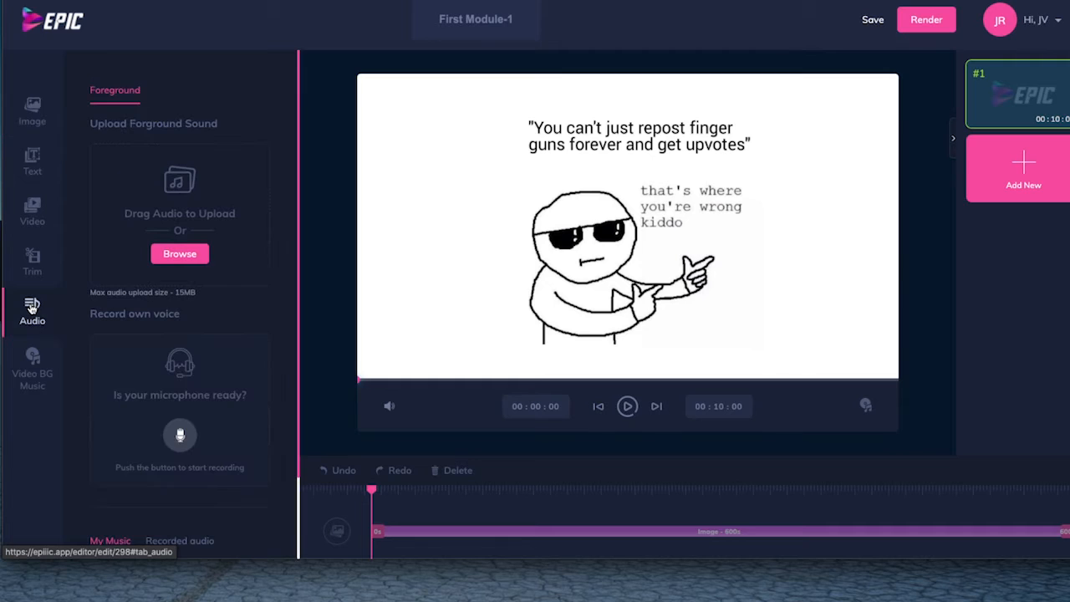
click(179, 256)
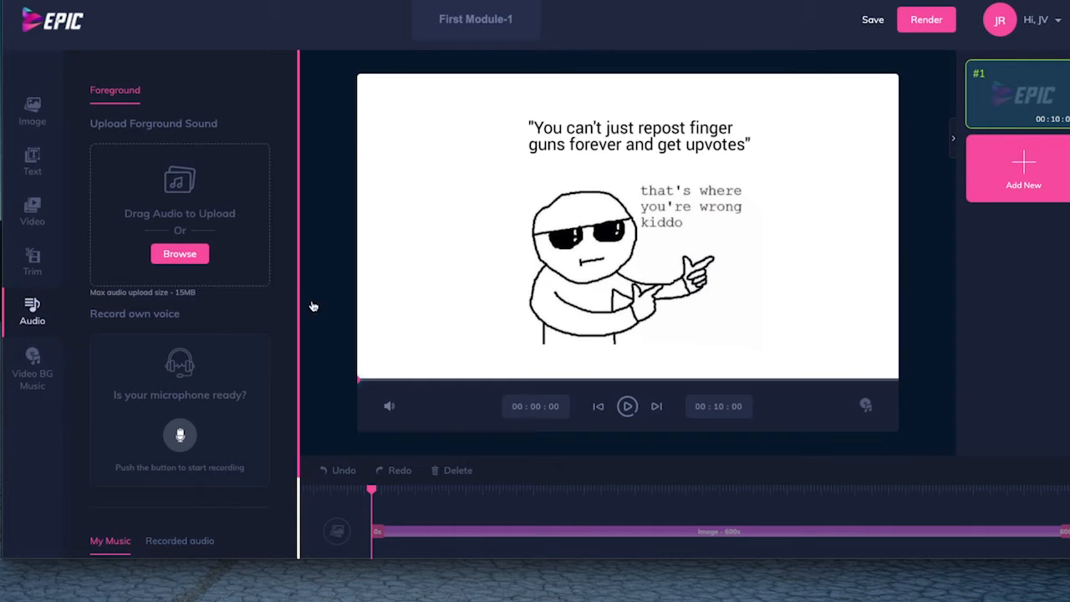
click(726, 276)
Check the microphone selected for sound input in the Mac's Sound preferences and close the window.
click(795, 1)
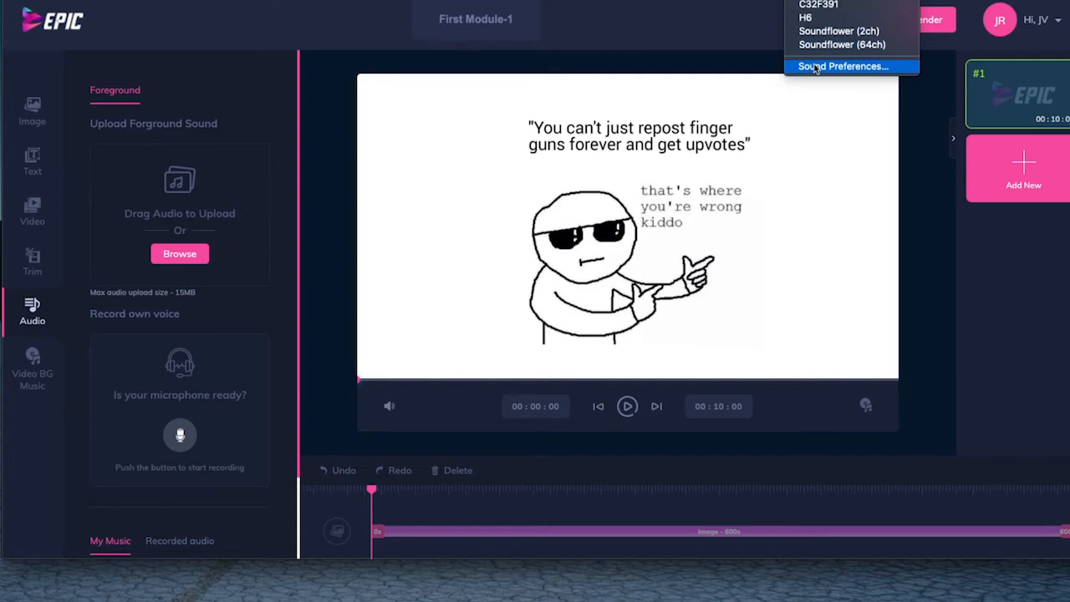
click(884, 67)
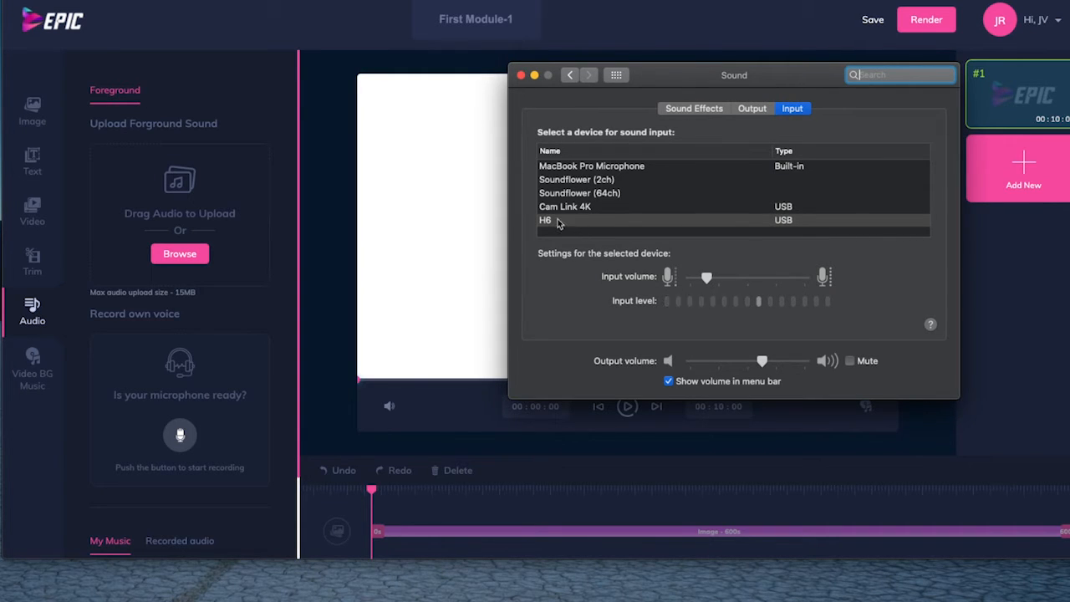
click(521, 75)
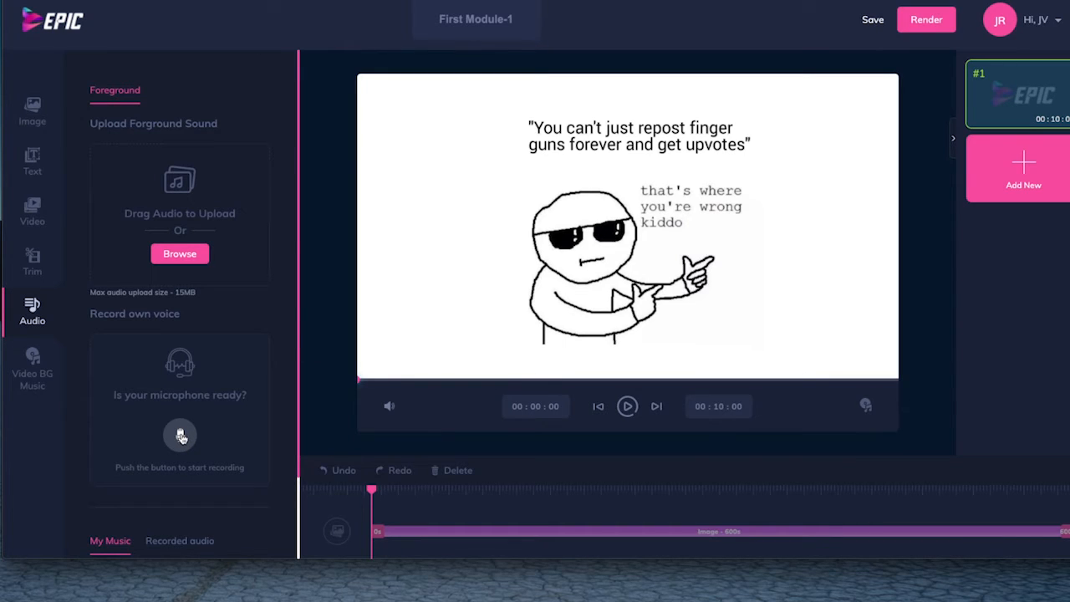
Record a foreground voice-over for the meme and save it under the name "kiddo audio".
click(181, 435)
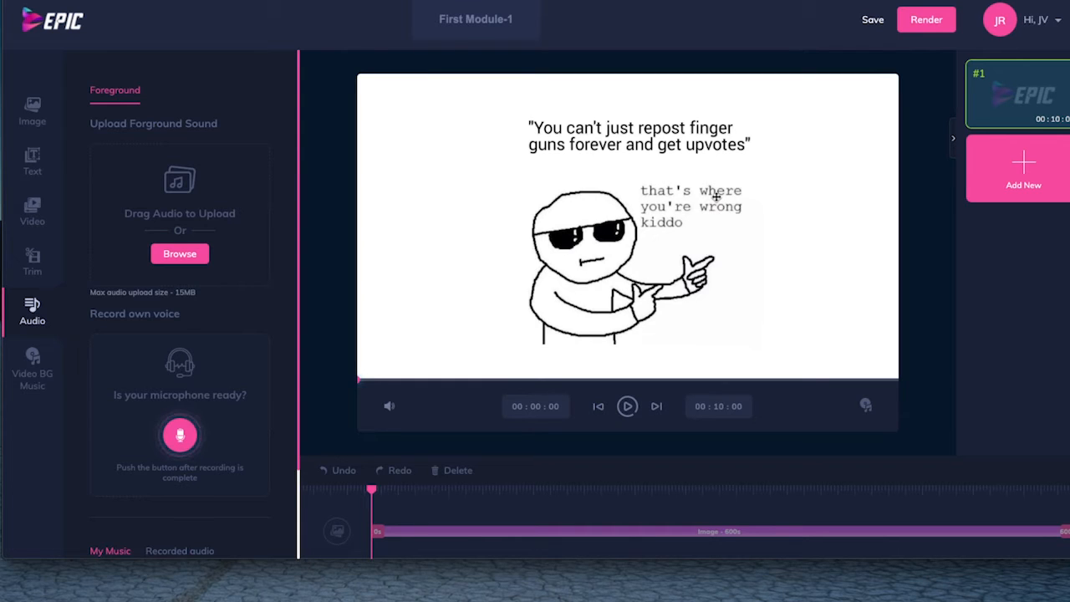
click(179, 434)
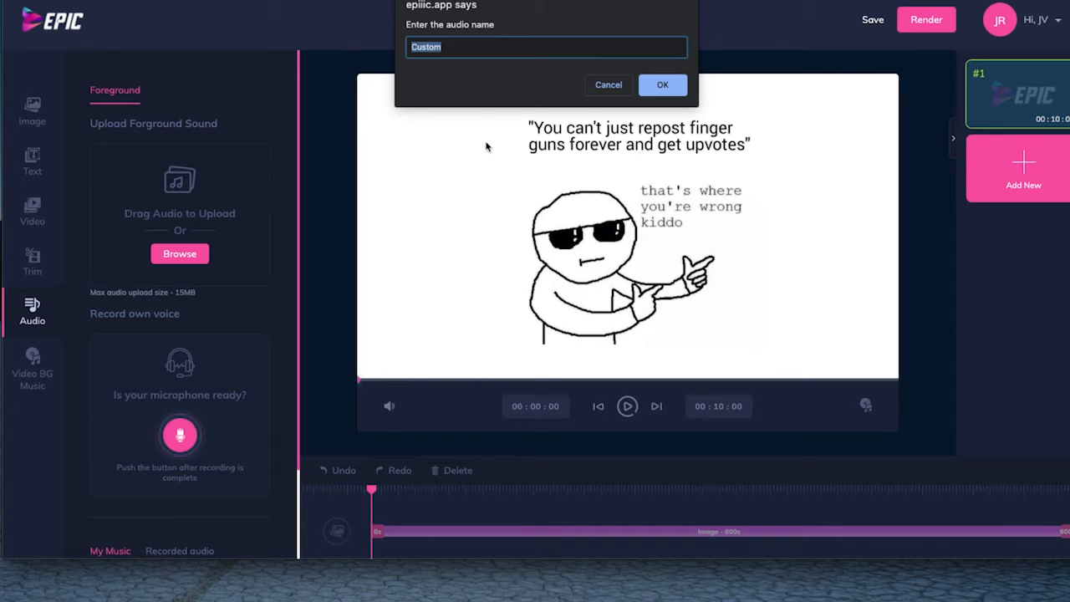
text(kiddo audio)
click(660, 86)
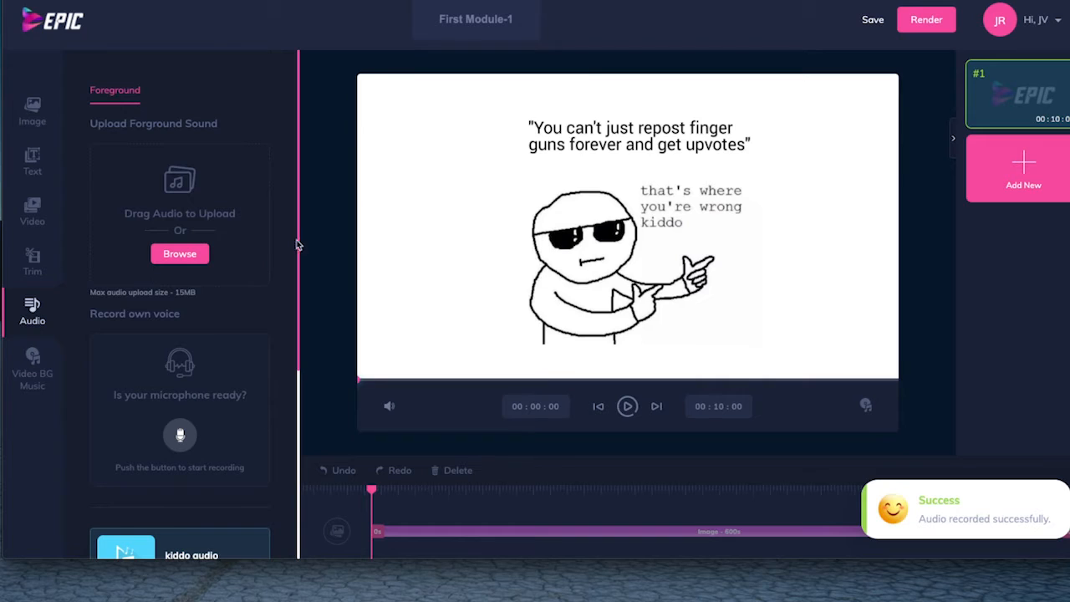
Show the list of recorded audio and play a few seconds of the video preview with the voice-over.
scroll(255, 277, down, 2)
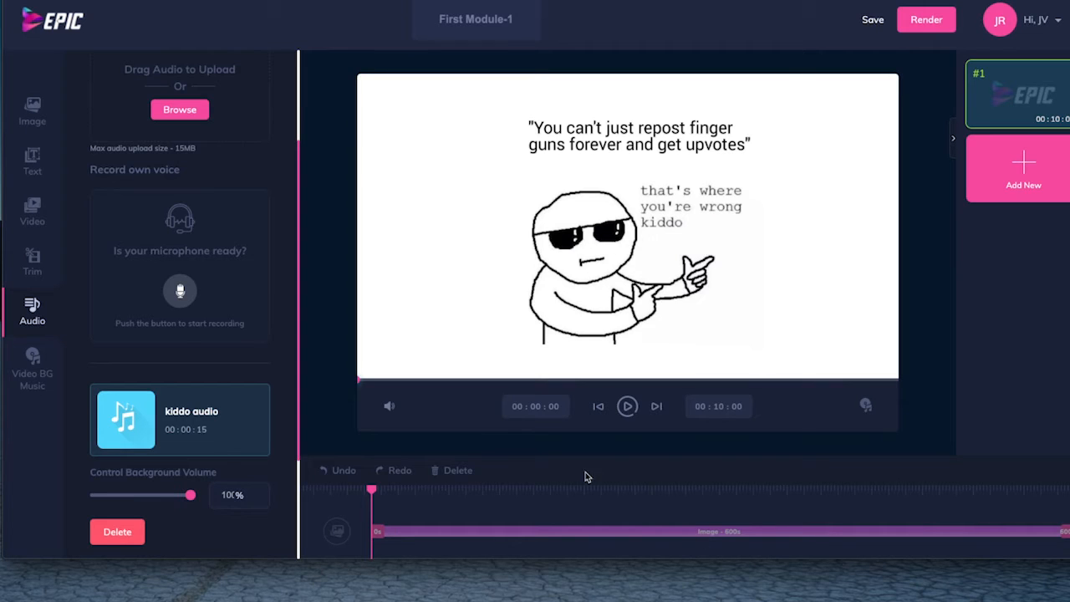
scroll(196, 368, down, 2)
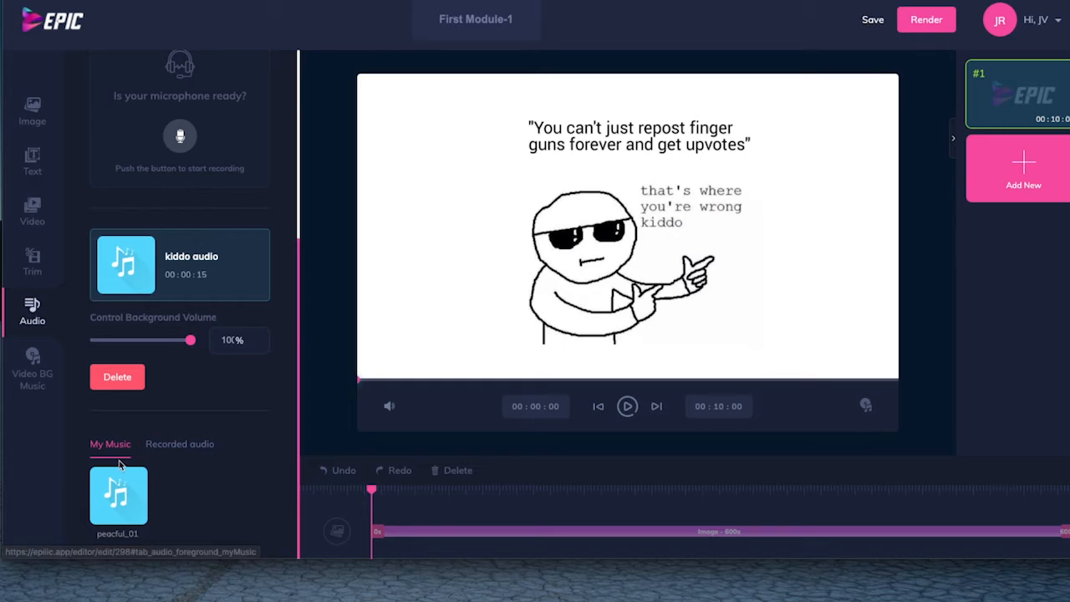
click(178, 448)
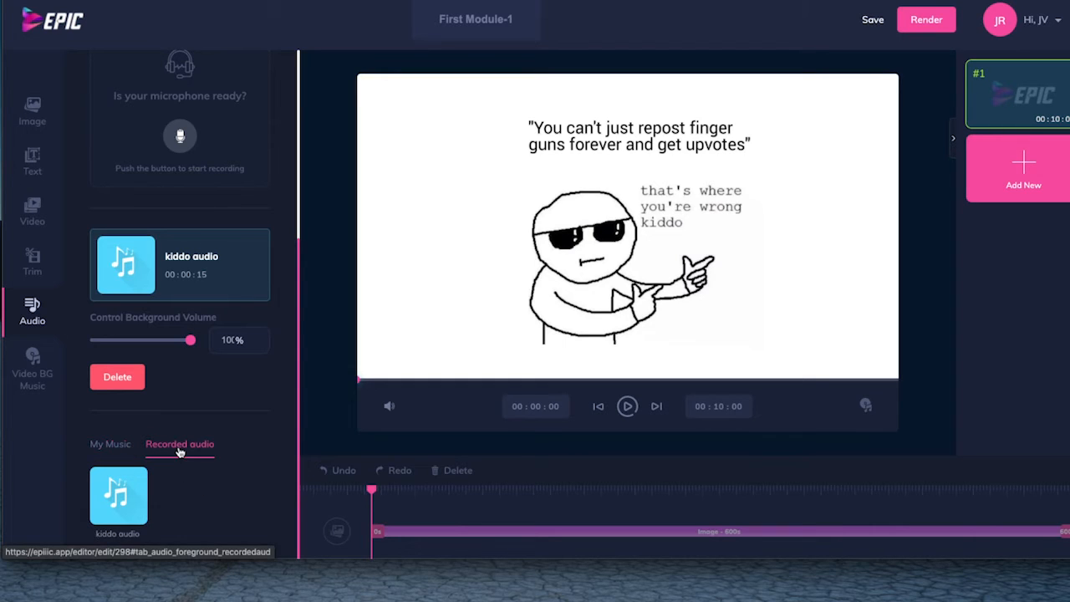
mouse_move(118, 494)
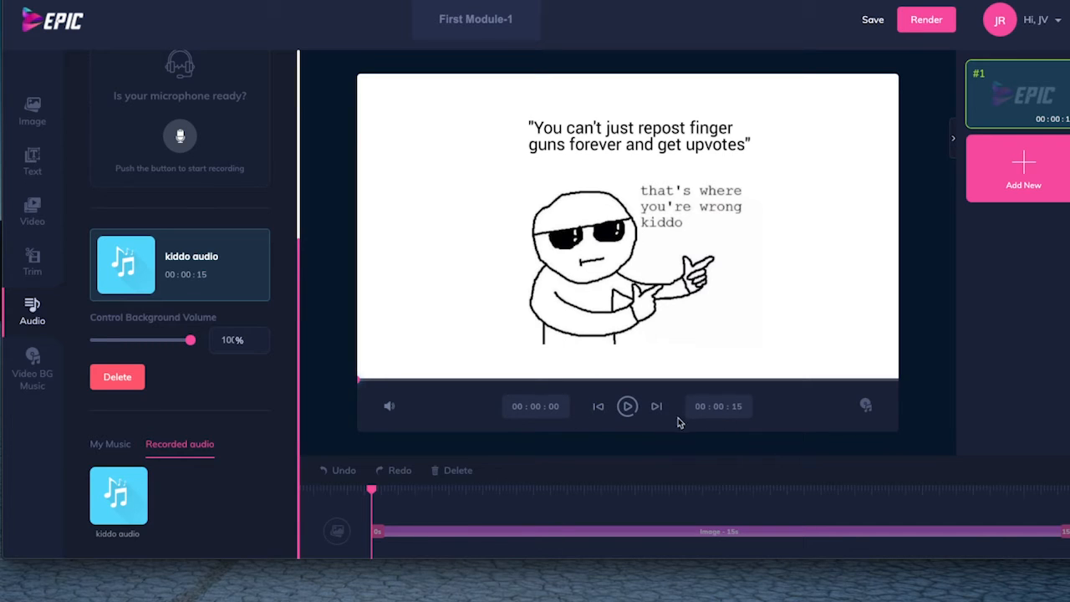
click(627, 406)
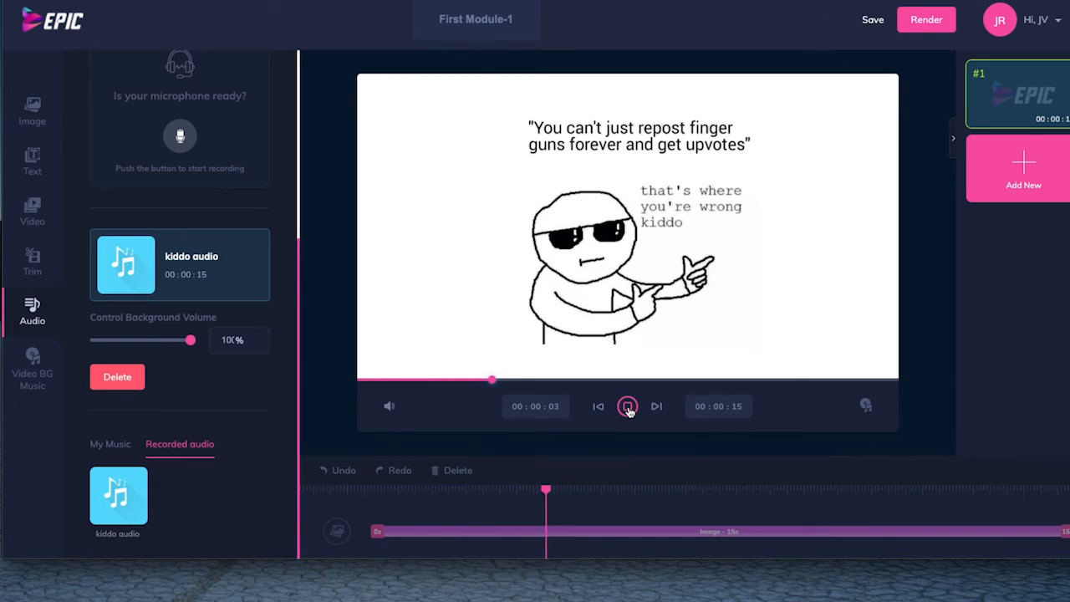
click(628, 409)
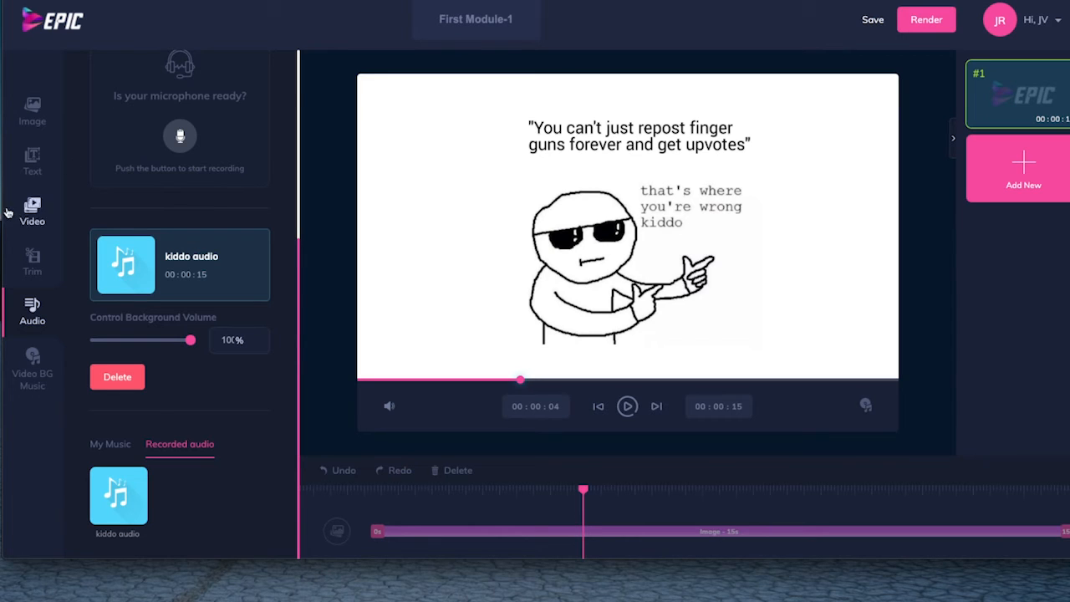
Enter "FUNNLY MEME TAKEN FROM IMGUR" as the content for a new text element.
click(34, 159)
click(184, 101)
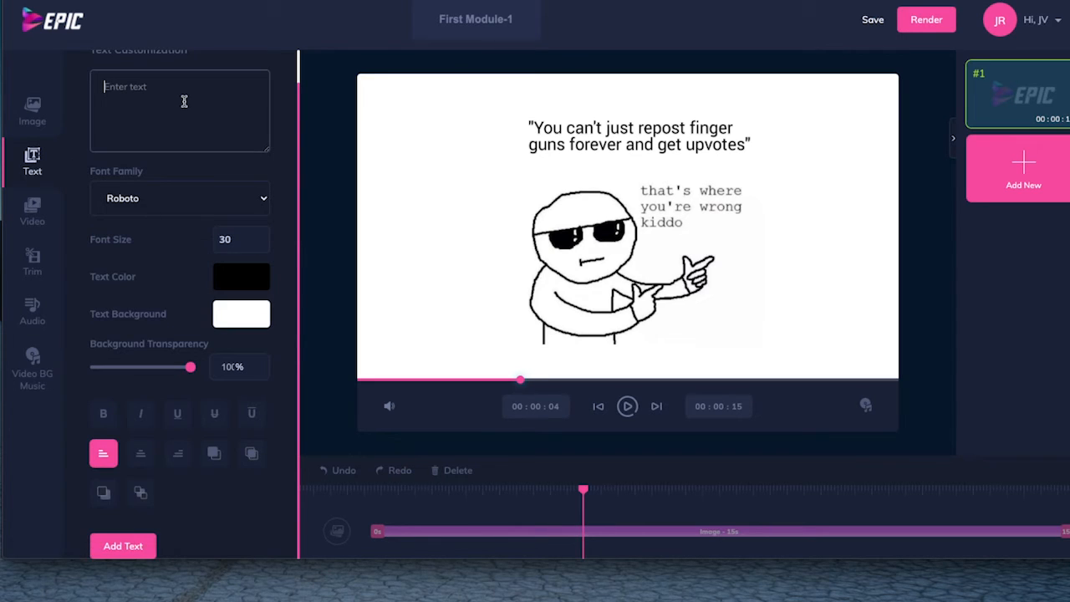
text(FUNN)
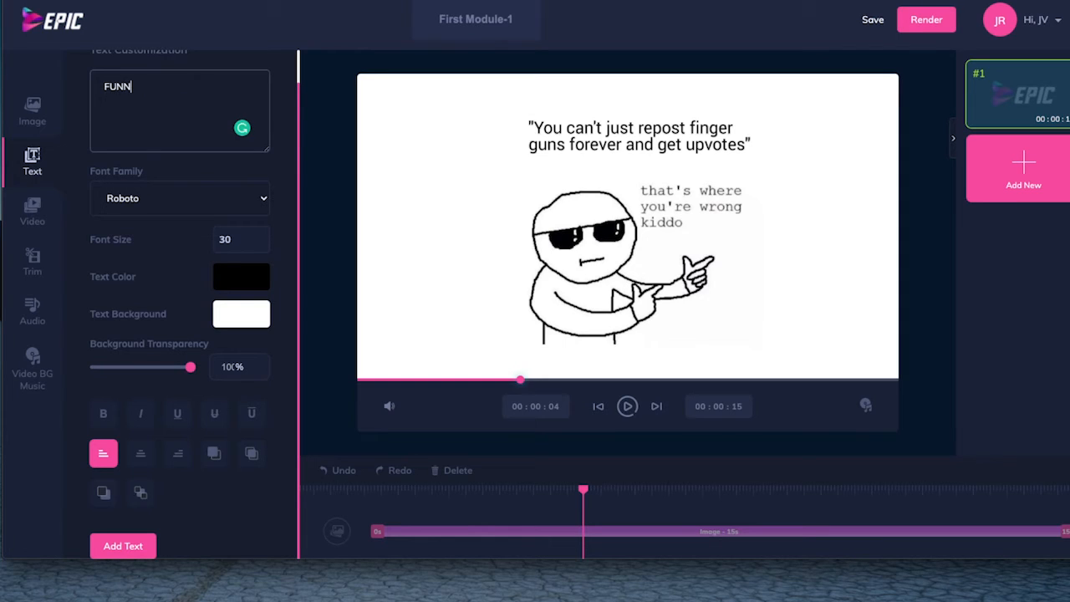
text(LY MEME TAKE)
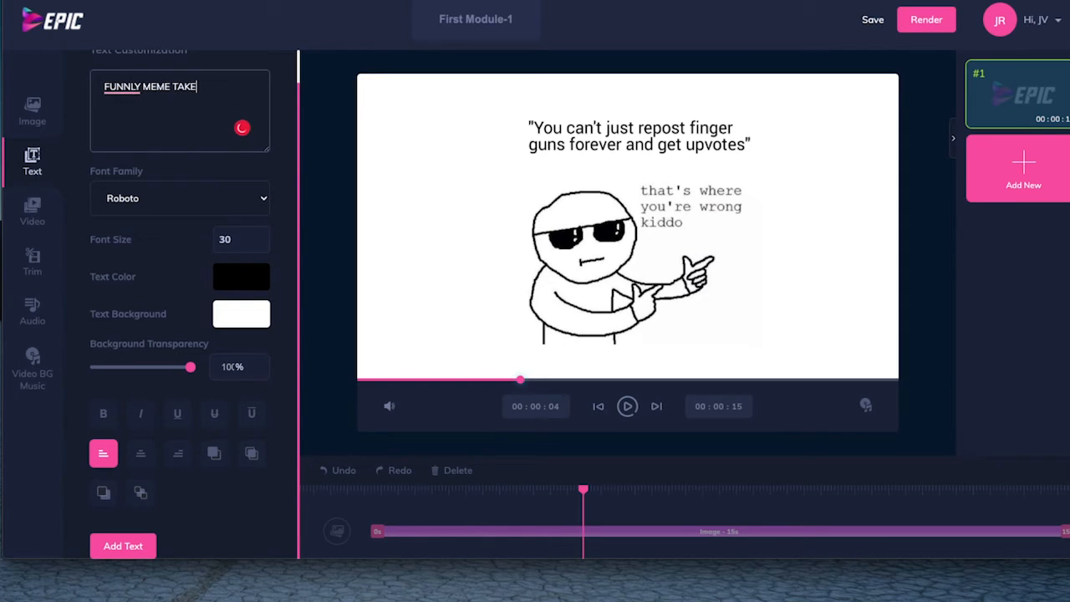
text(N FROM IMGUR)
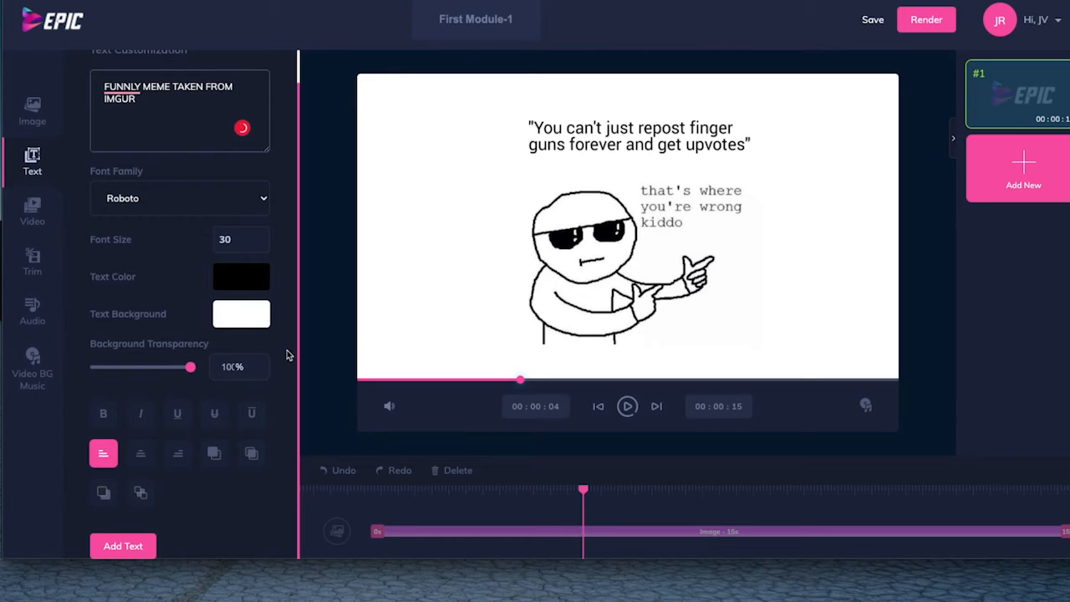
Set the text color to red #e30000, add the text to the scene and move it just below the meme's quotation.
click(242, 282)
mouse_move(274, 360)
mouse_down()
mouse_move(320, 303)
mouse_move(331, 311)
mouse_up()
click(285, 255)
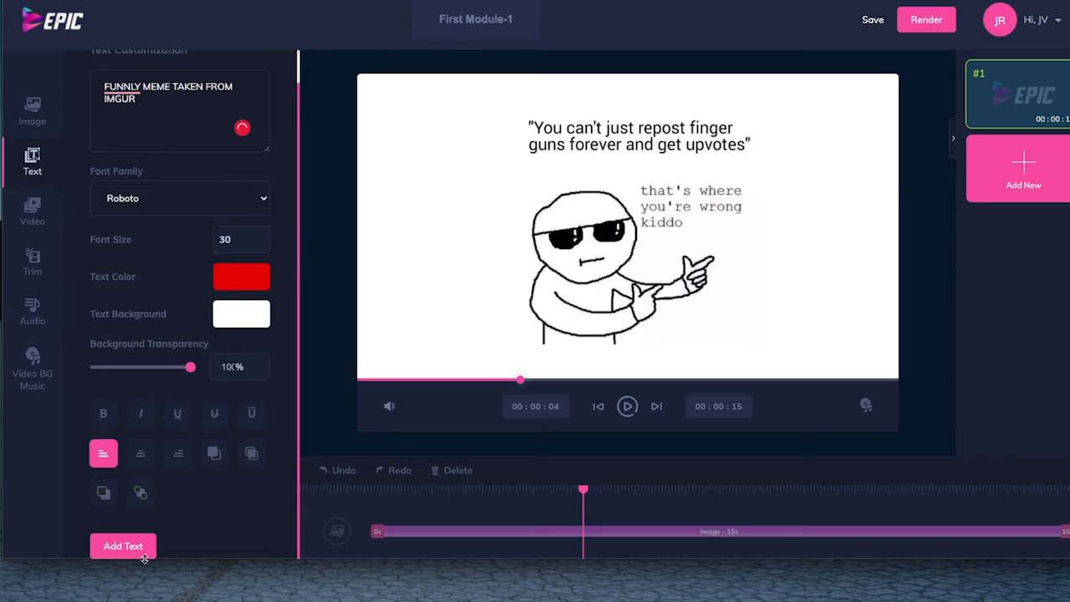
click(110, 549)
drag(591, 229, 569, 178)
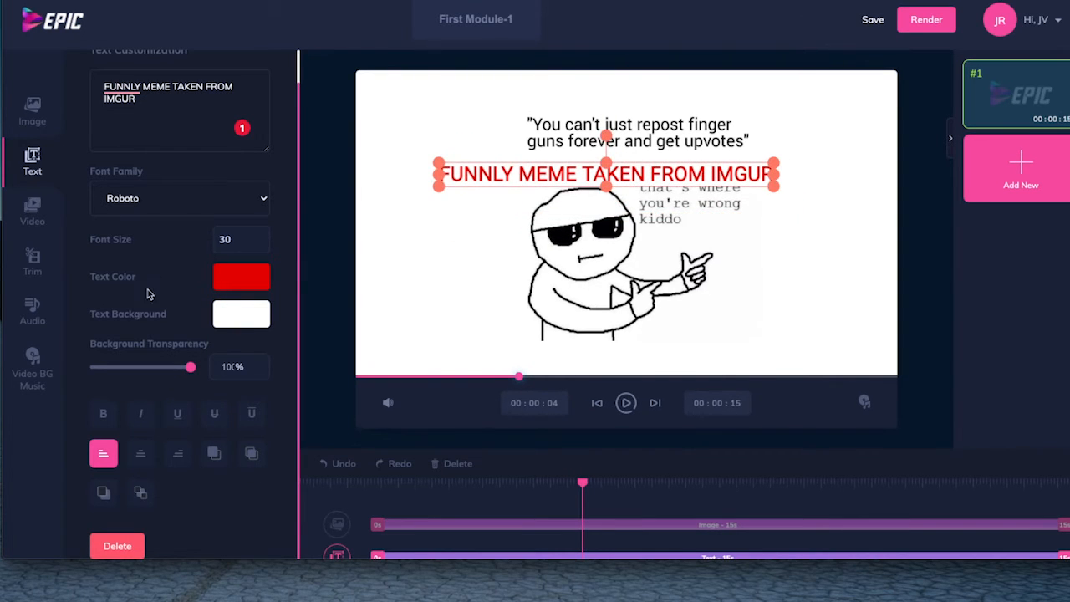
Make the caption's text background fully transparent and move the caption above the meme's quotation.
click(237, 322)
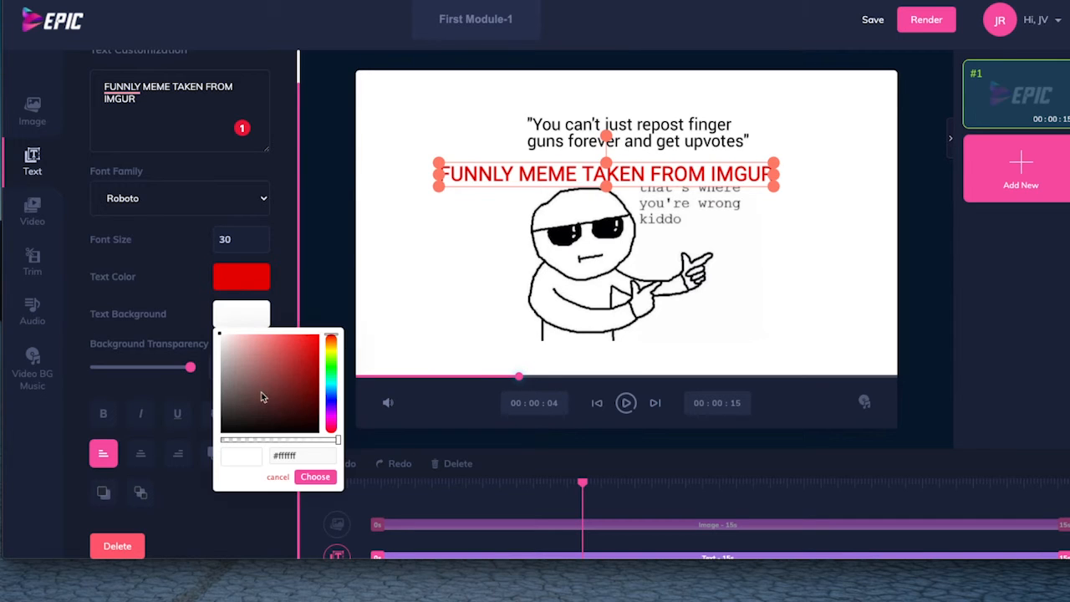
click(268, 442)
drag(268, 442, 196, 433)
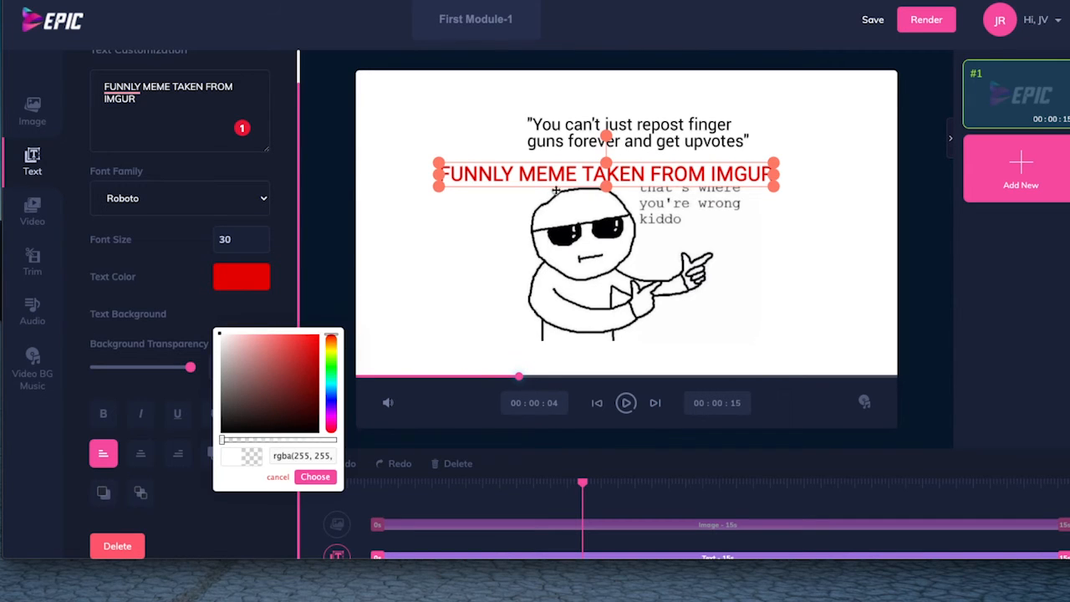
drag(566, 172, 576, 91)
Change the caption's text color to bright blue and nudge the caption slightly right and down above the quotation.
click(239, 278)
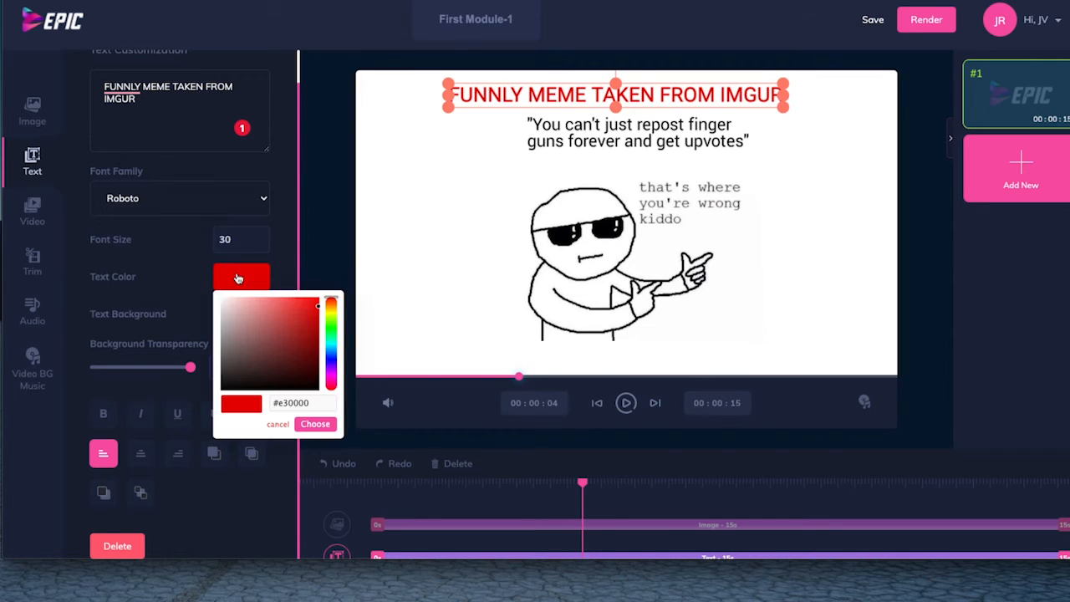
click(319, 357)
drag(332, 355, 332, 363)
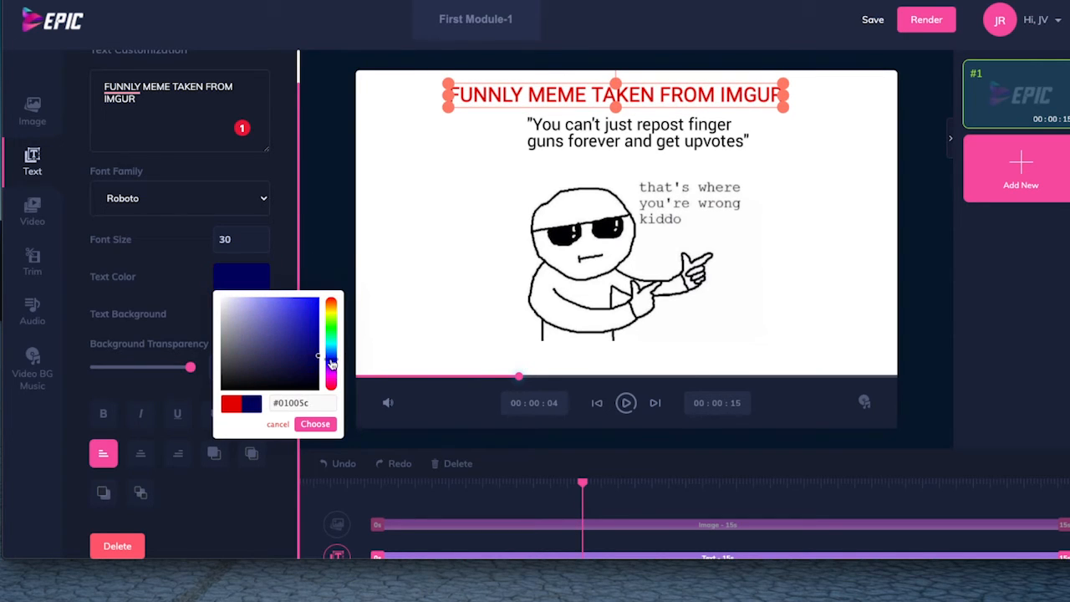
click(315, 308)
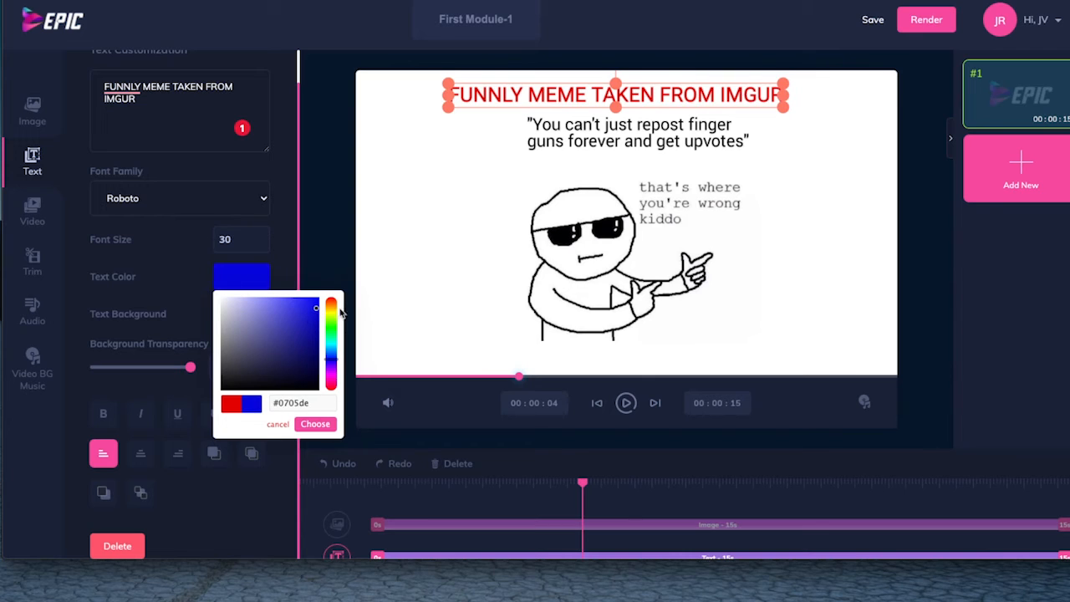
click(315, 310)
click(315, 424)
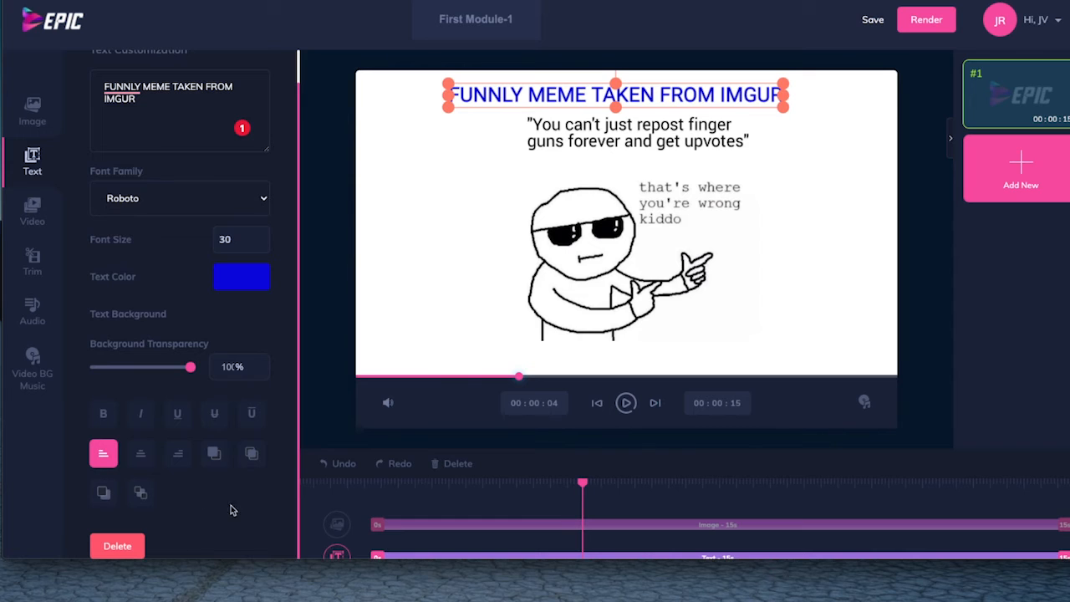
mouse_move(591, 96)
mouse_down()
mouse_move(591, 126)
mouse_move(601, 100)
mouse_up()
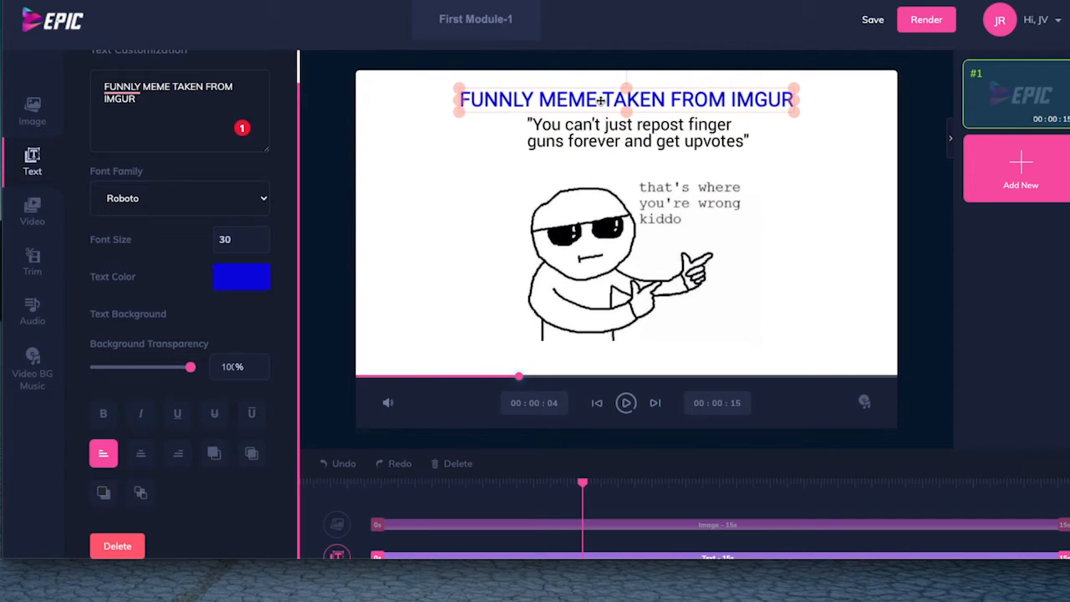
click(794, 217)
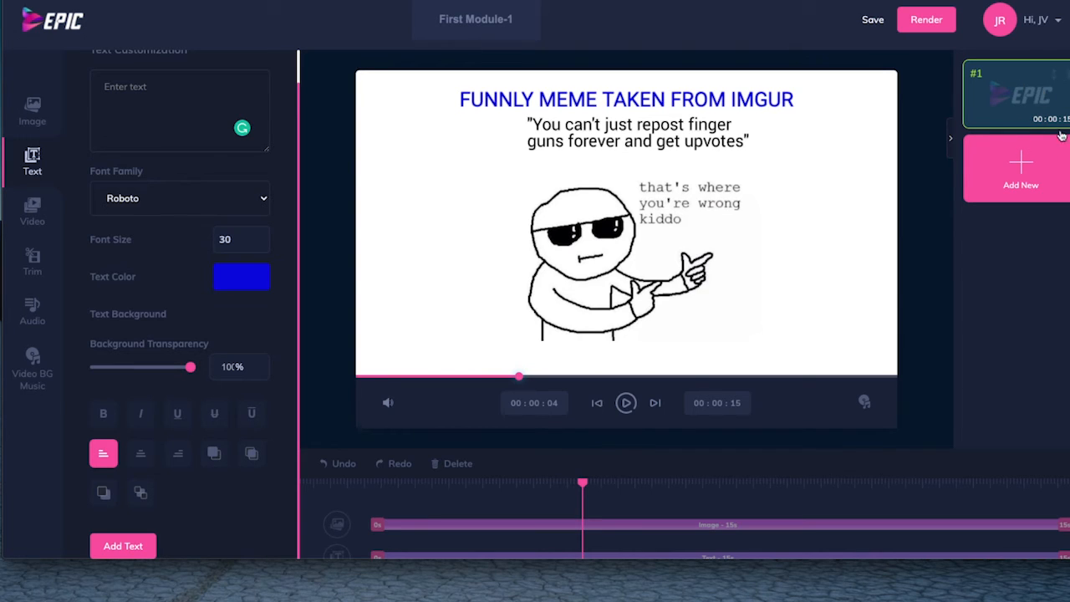
Save the video and add a second scene to it.
click(873, 23)
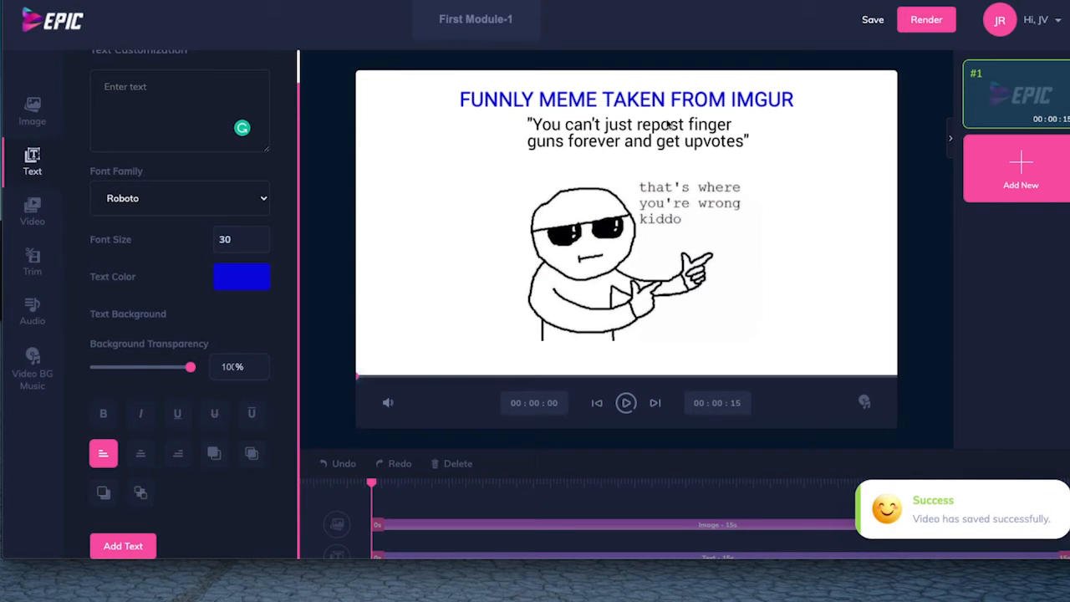
click(1005, 159)
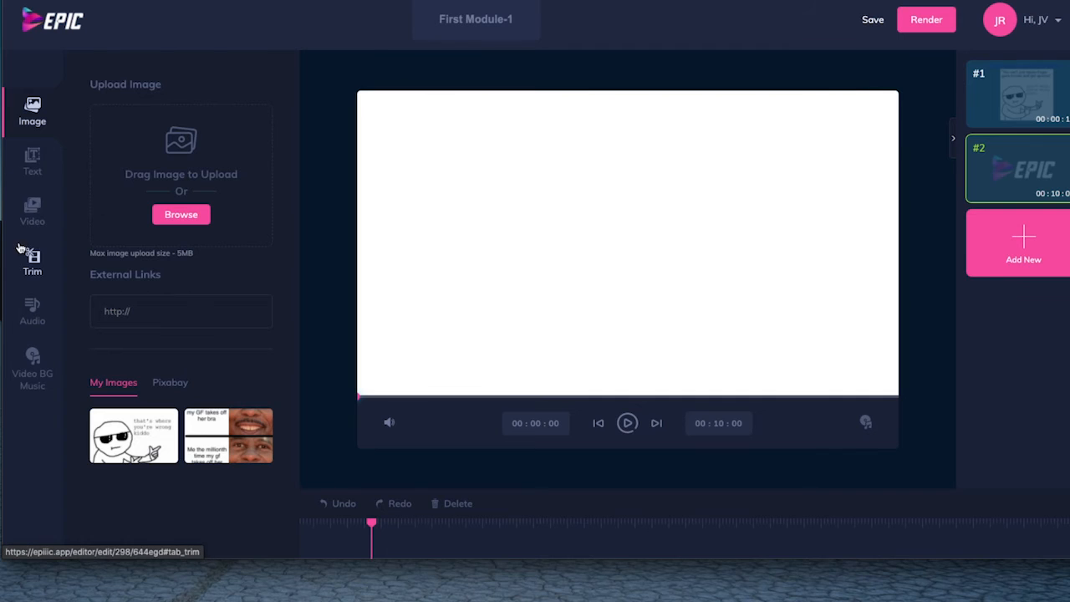
View the video upload file picker, close it without choosing a file, and look at the external link option for videos.
click(31, 216)
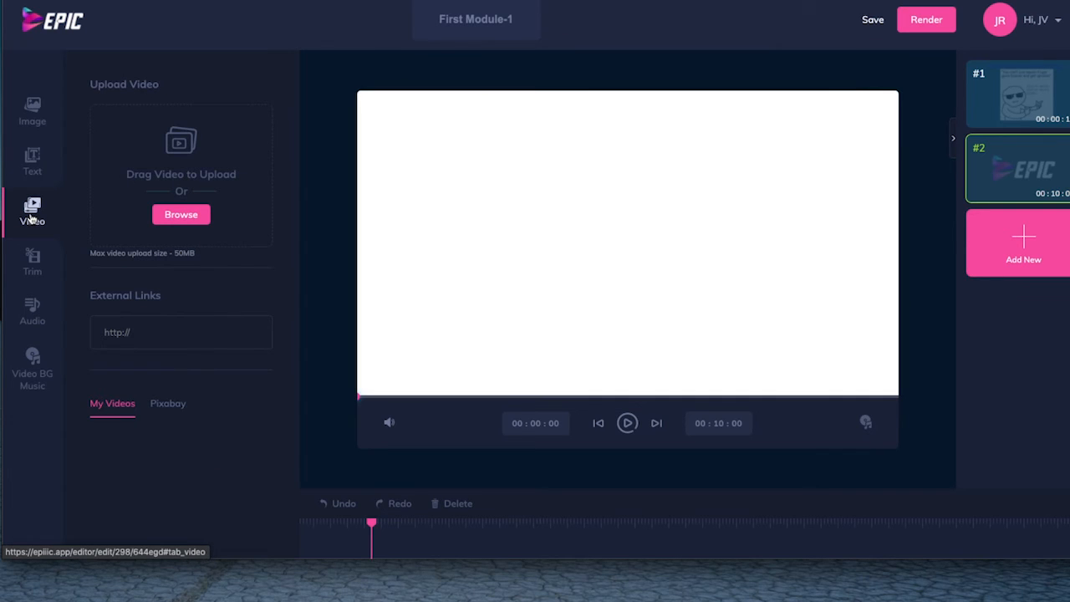
click(180, 215)
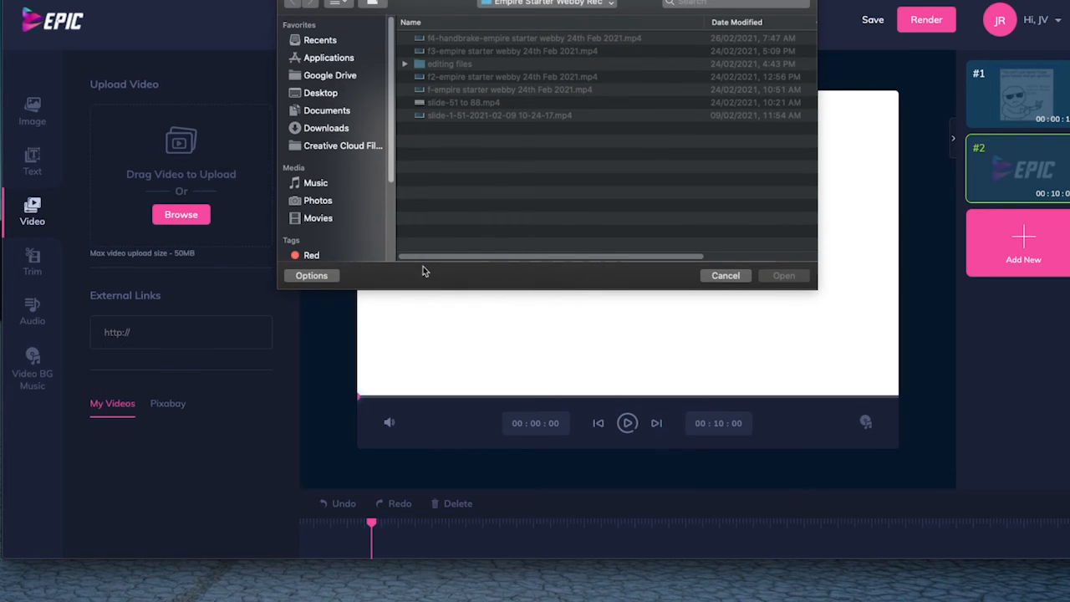
drag(597, 257, 685, 258)
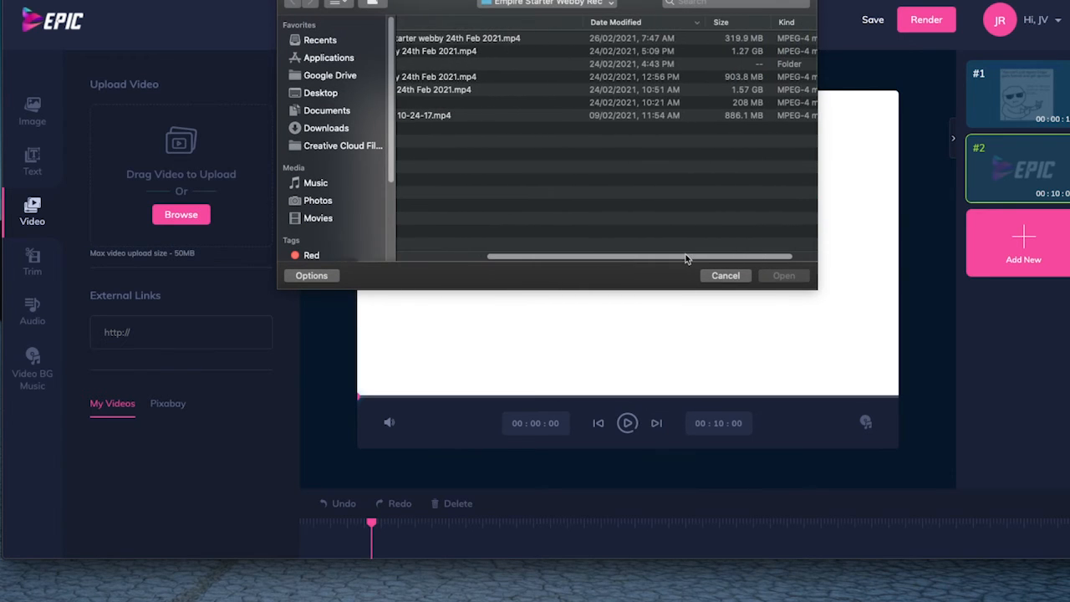
scroll(686, 257, left, 5)
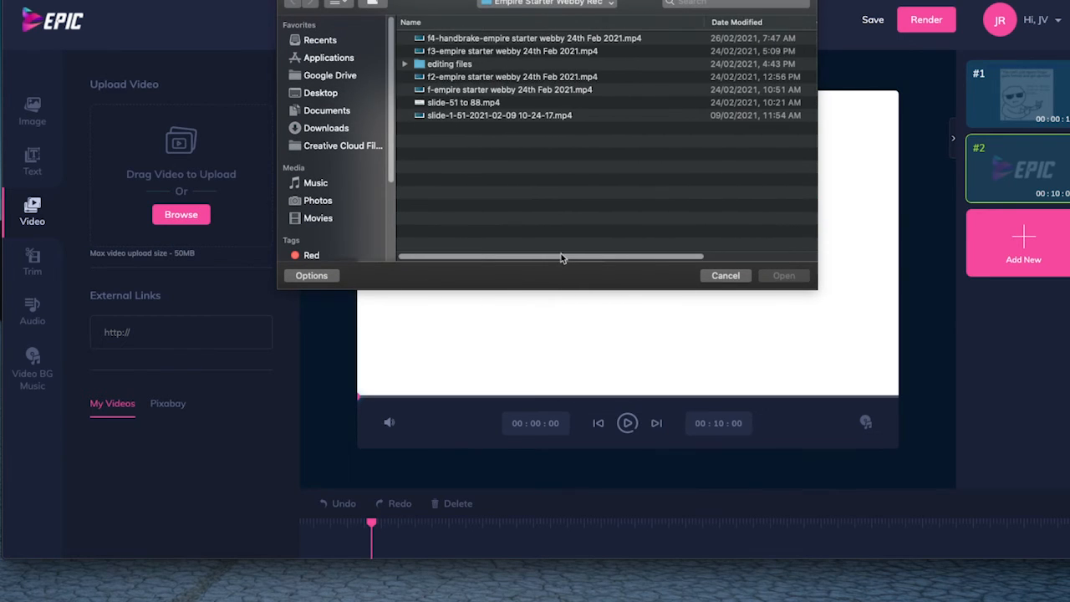
click(720, 278)
click(169, 330)
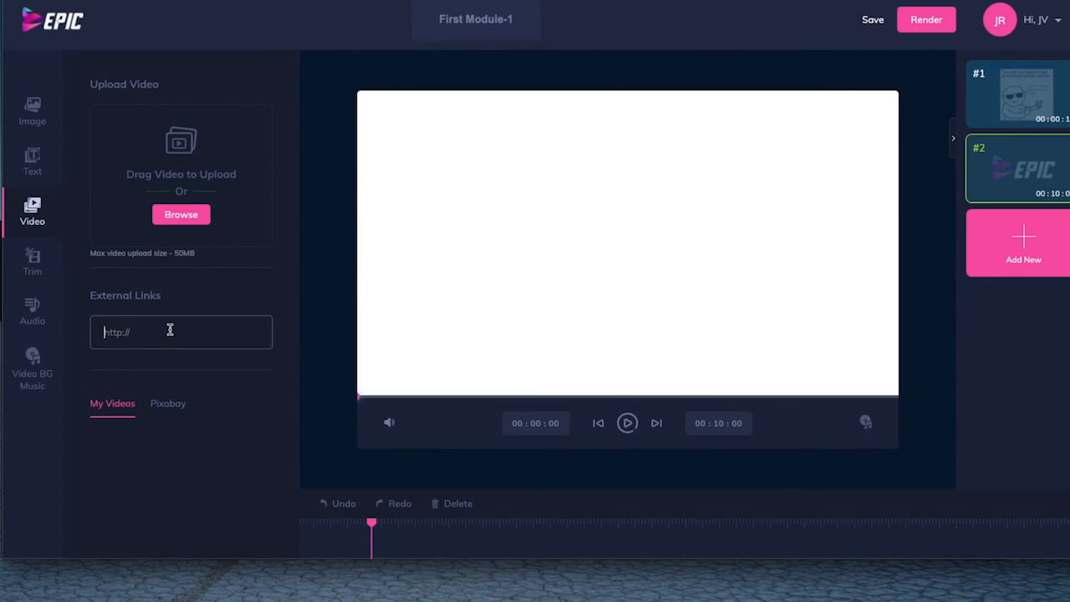
Search the Pixabay image library for "sky".
click(38, 104)
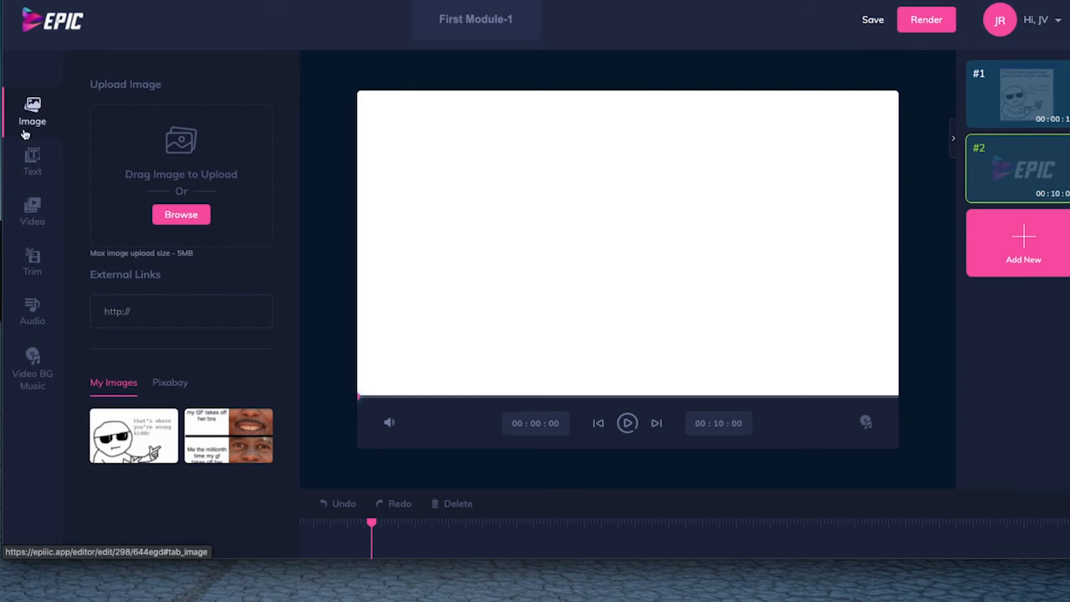
click(170, 386)
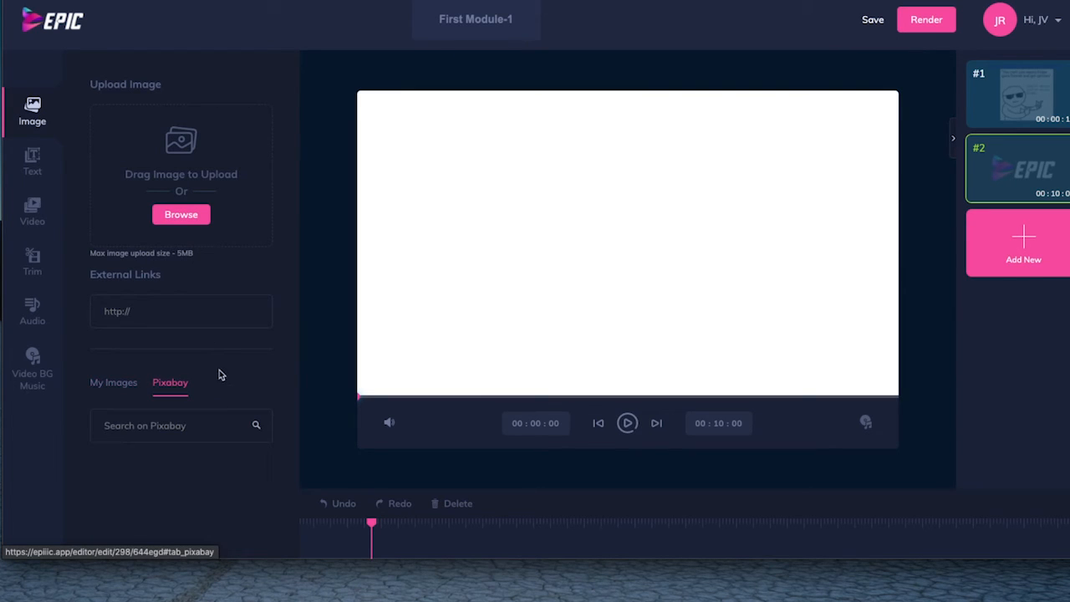
click(174, 428)
text(SIMP)
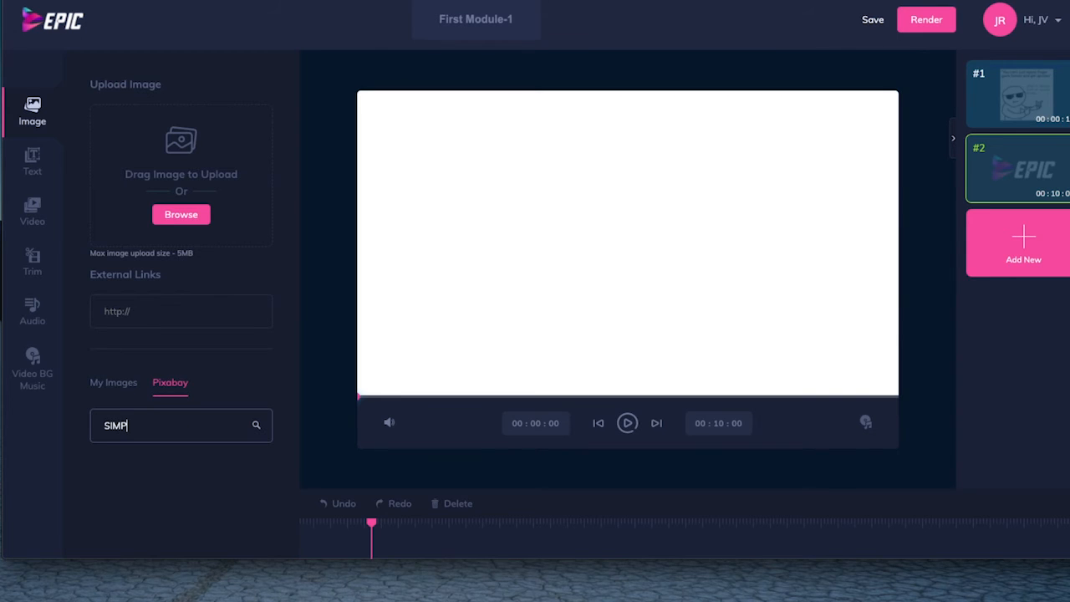
key(BackSpace)
text(nic)
key(BackSpace)
text(s)
key(BackSpace)
text(sky)
key(Return)
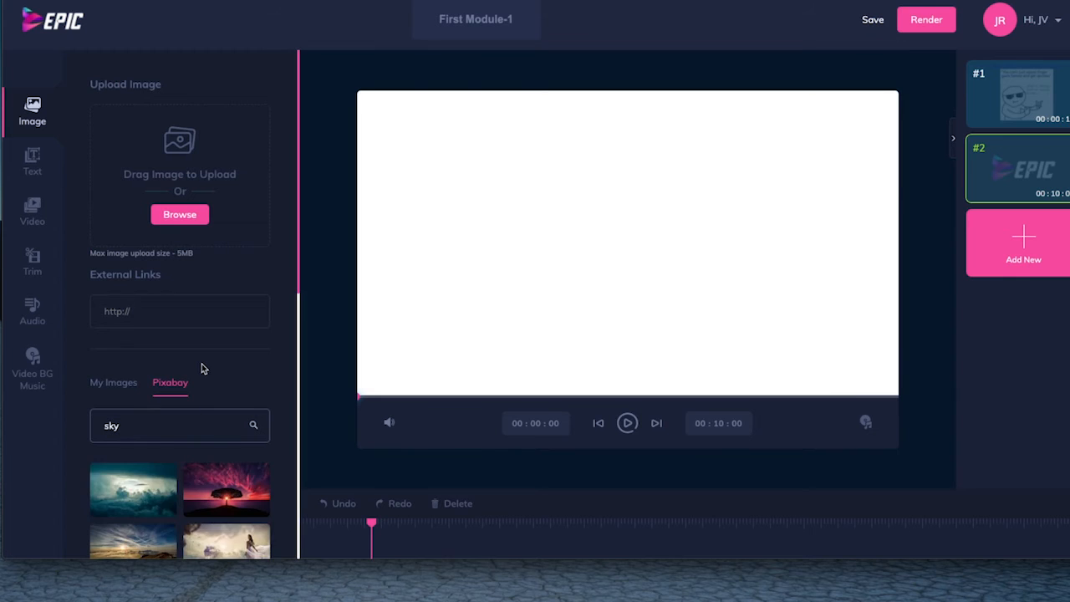
Try the dark cloudy sky image on the second scene, enlarging and recentering it, and delete it again.
scroll(169, 241, down, 4)
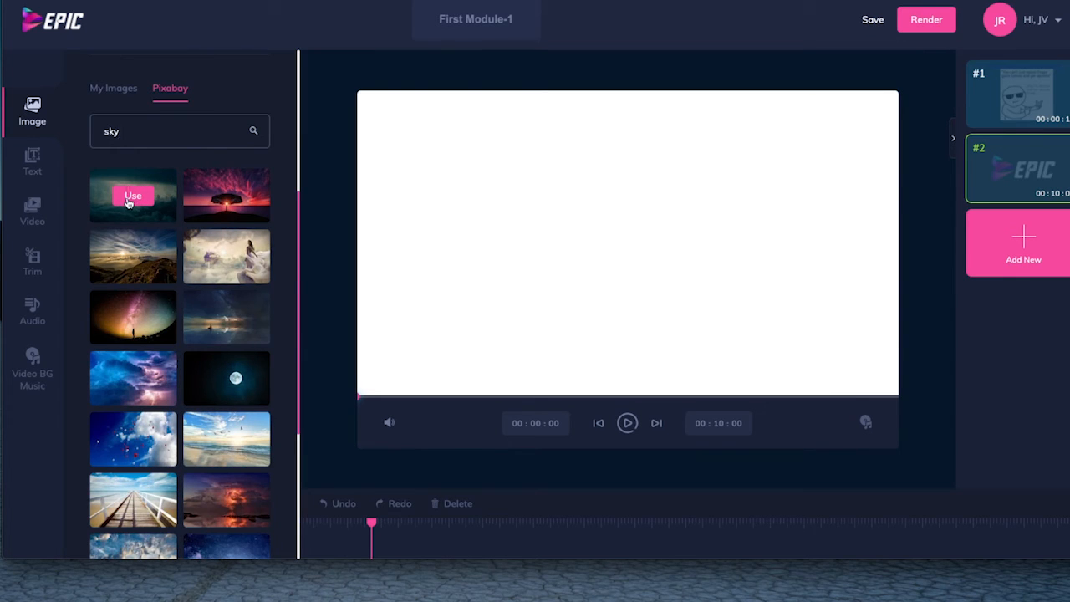
click(130, 198)
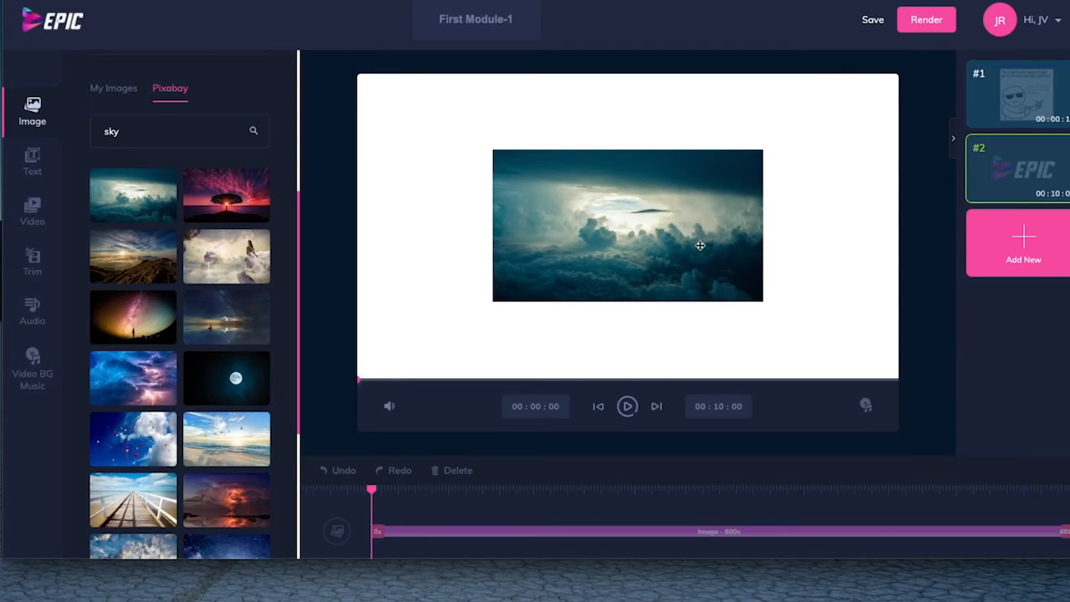
click(626, 216)
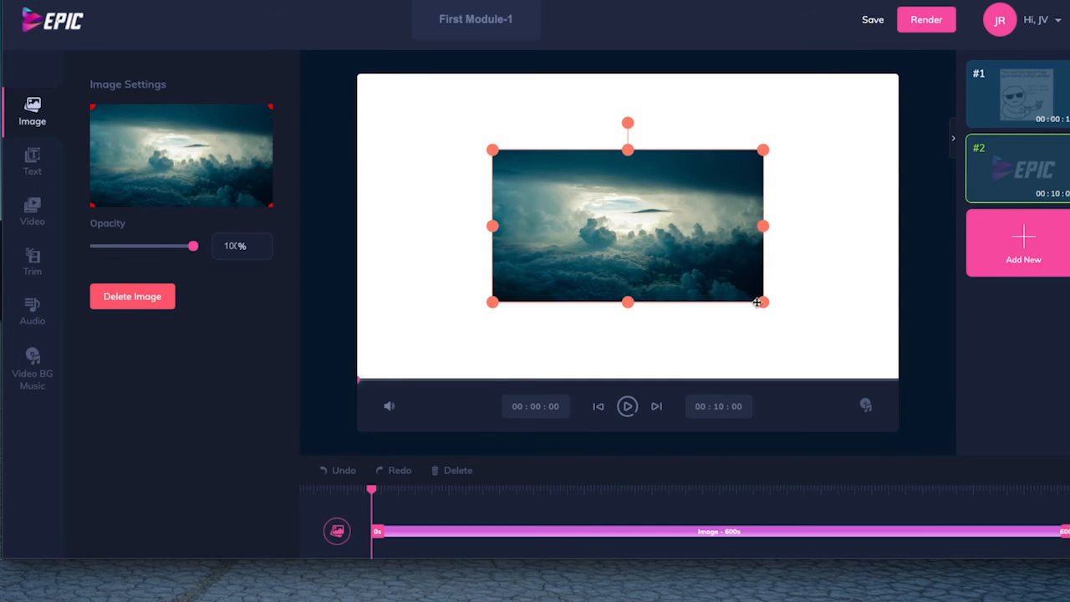
drag(761, 301, 862, 363)
drag(753, 289, 708, 258)
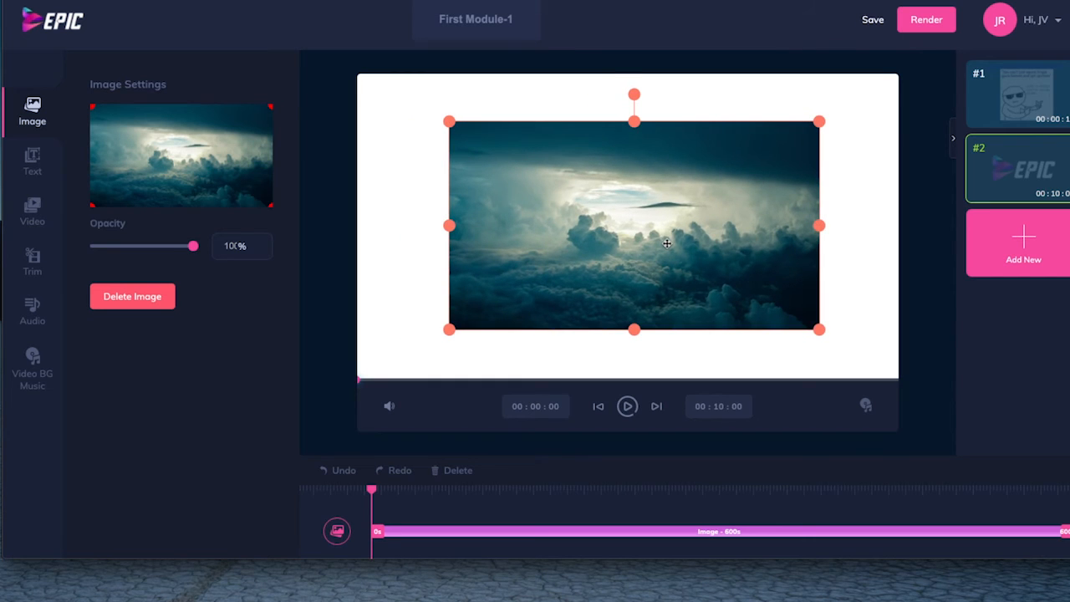
key(Delete)
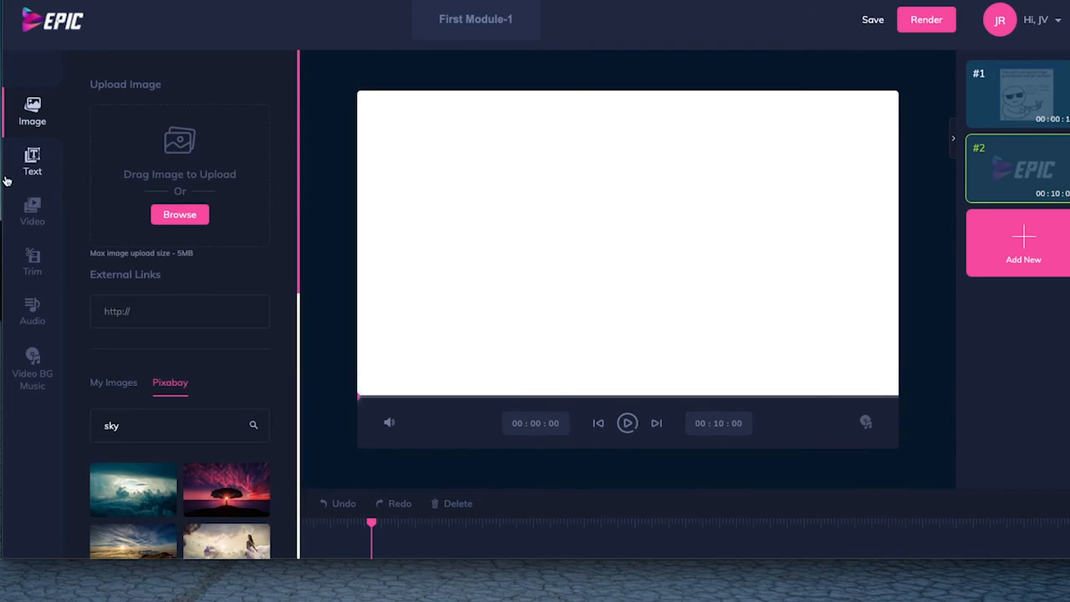
Search the Pixabay video library for "cat" and add the clip of the tabby cat on a green background to the second scene.
click(25, 213)
click(156, 334)
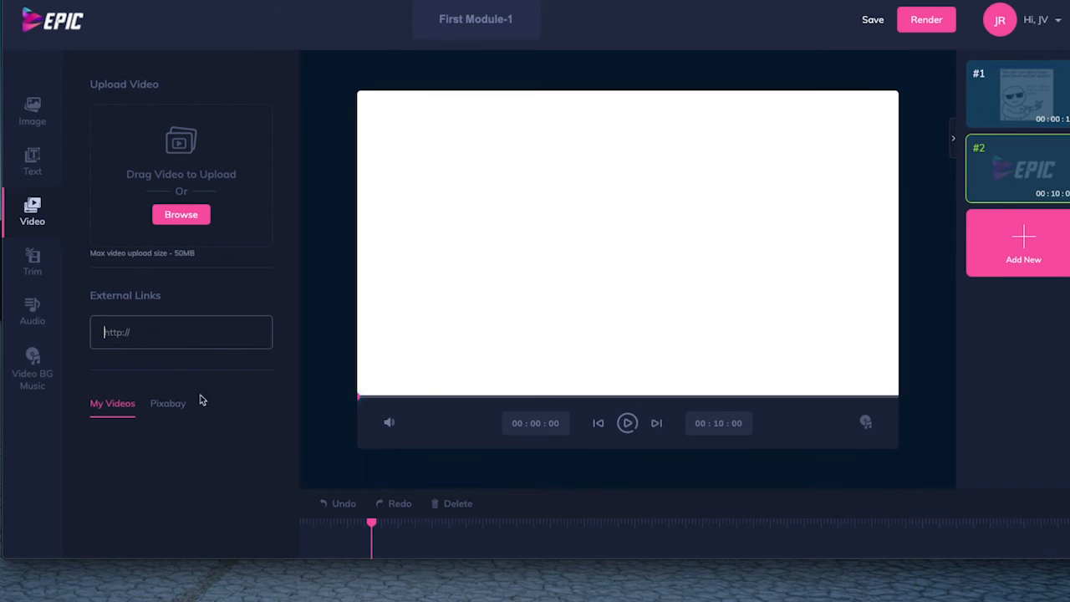
click(167, 404)
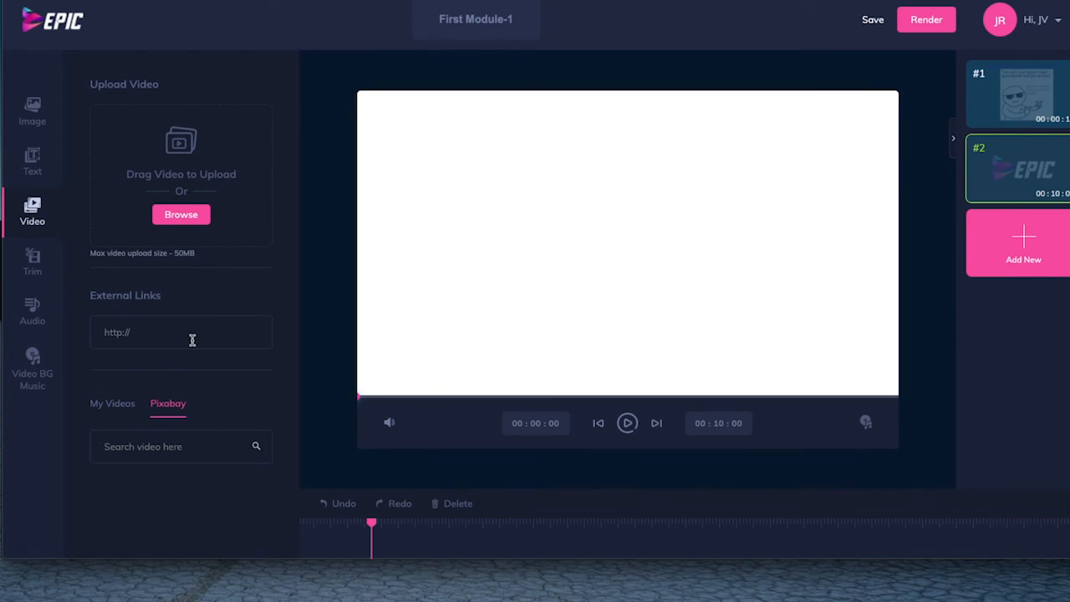
click(186, 447)
text(cat)
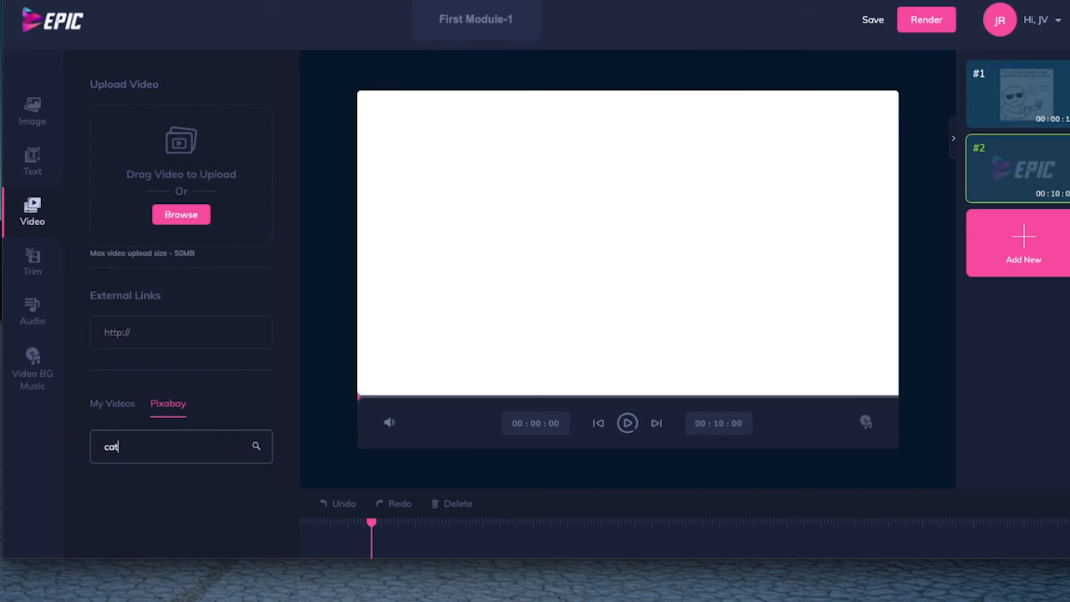
key(Return)
scroll(262, 273, down, 3)
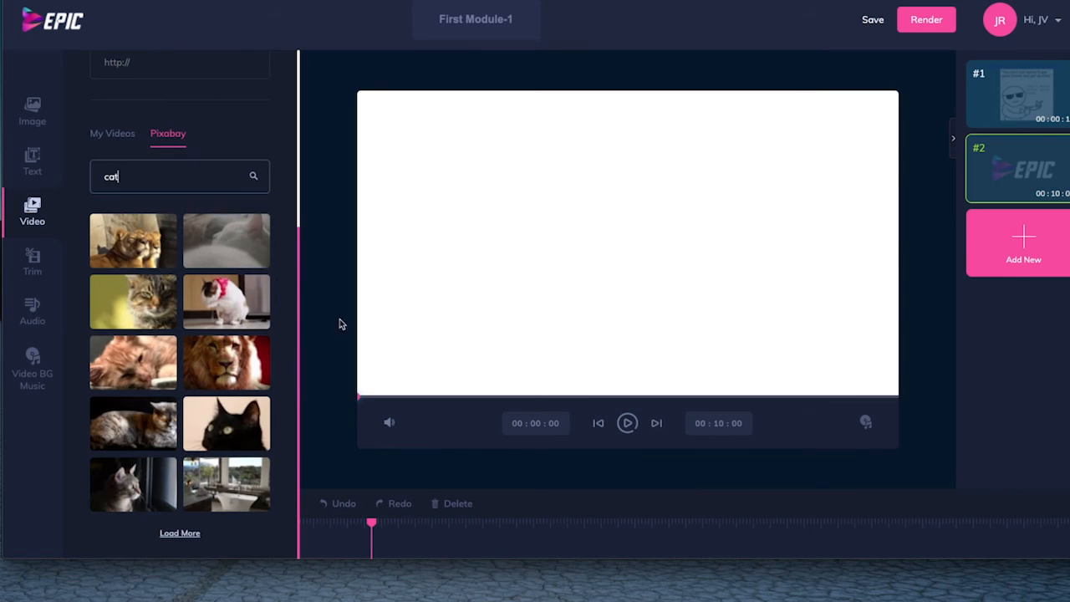
click(131, 304)
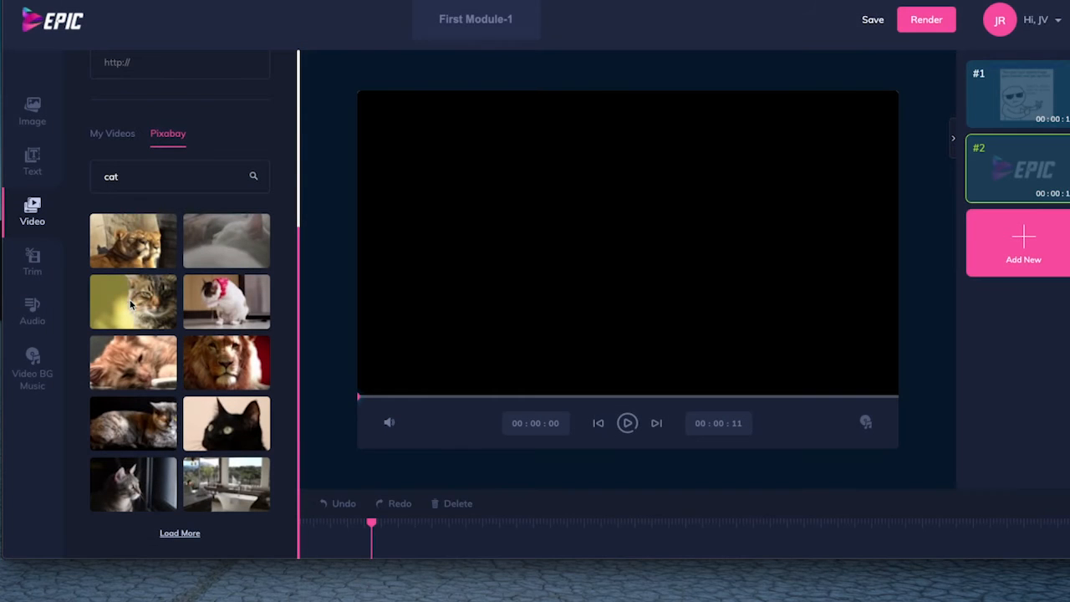
Play a short preview of the cat clip in the second scene, stop it and save the video.
click(626, 424)
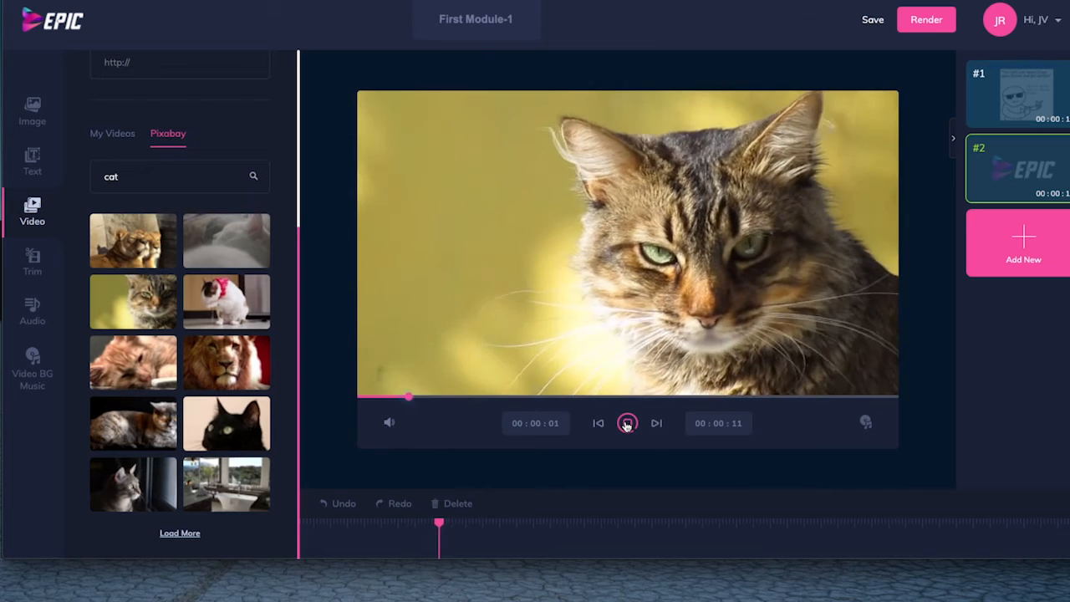
click(627, 424)
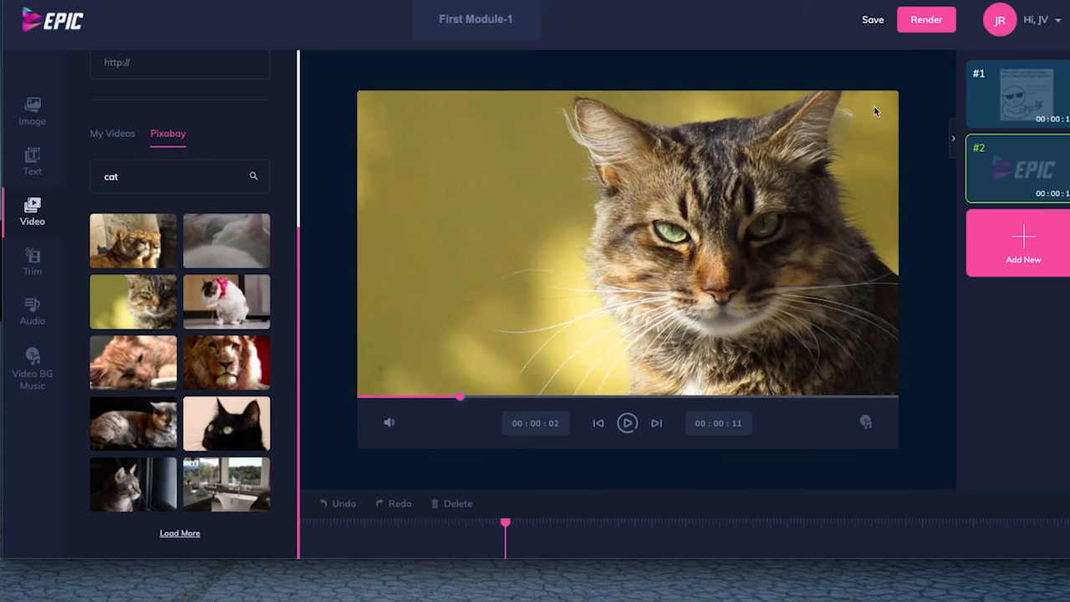
click(868, 23)
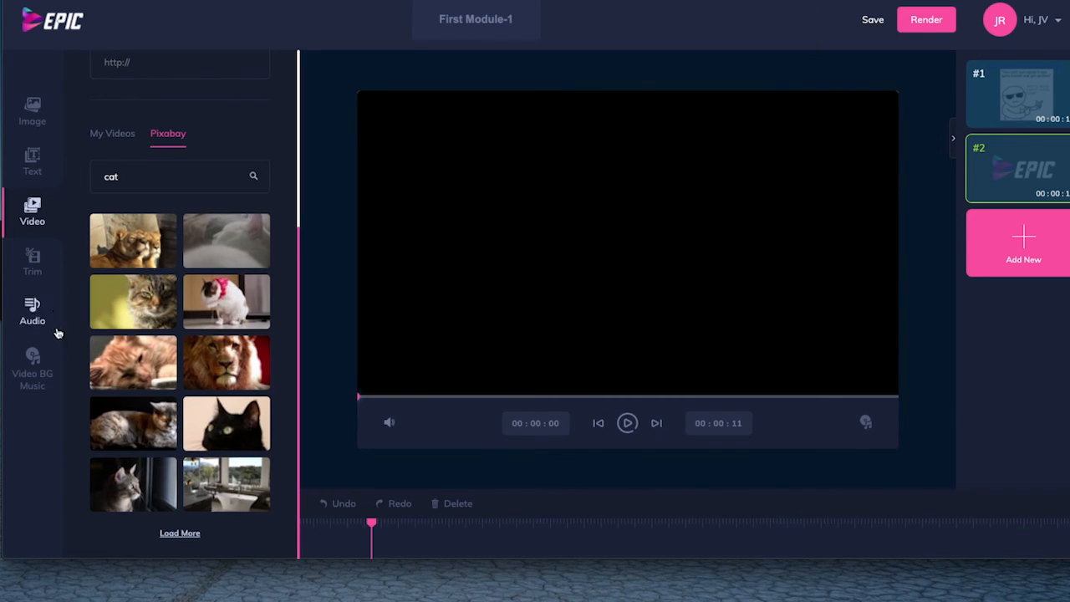
click(33, 309)
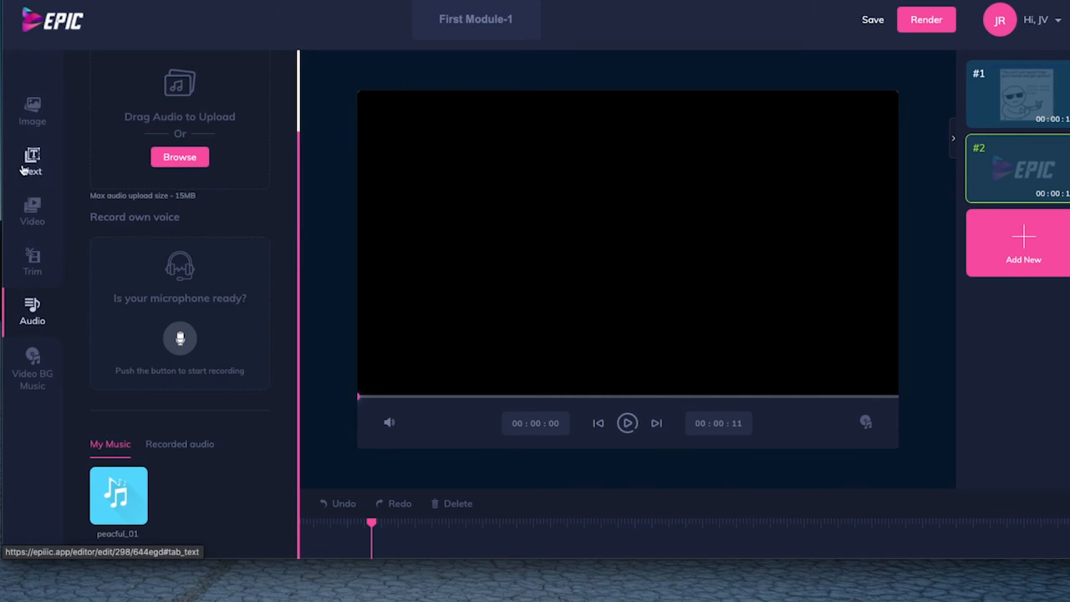
click(32, 109)
click(33, 159)
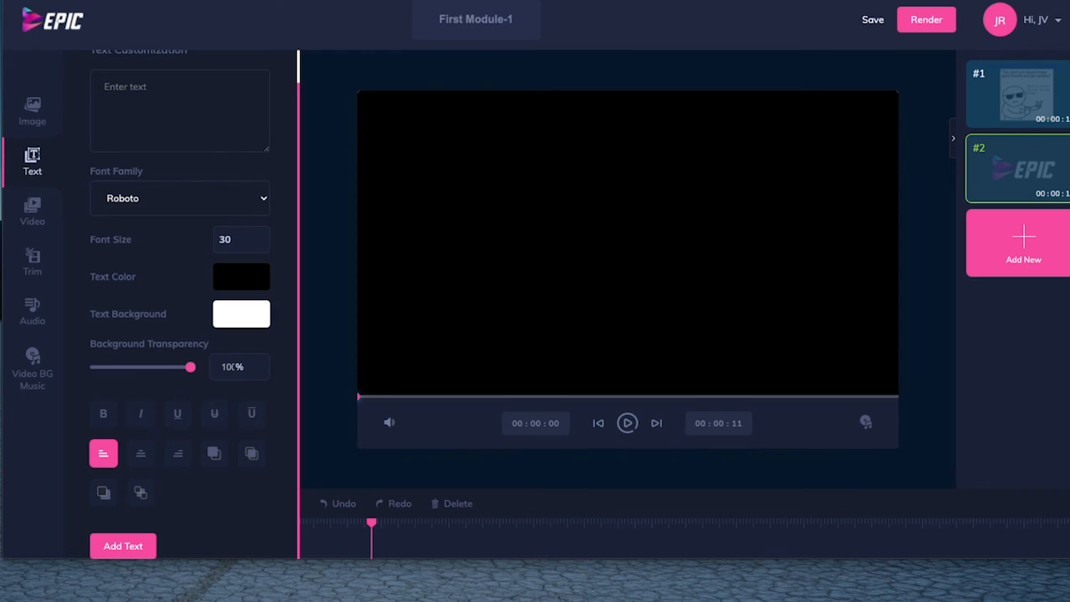
click(34, 308)
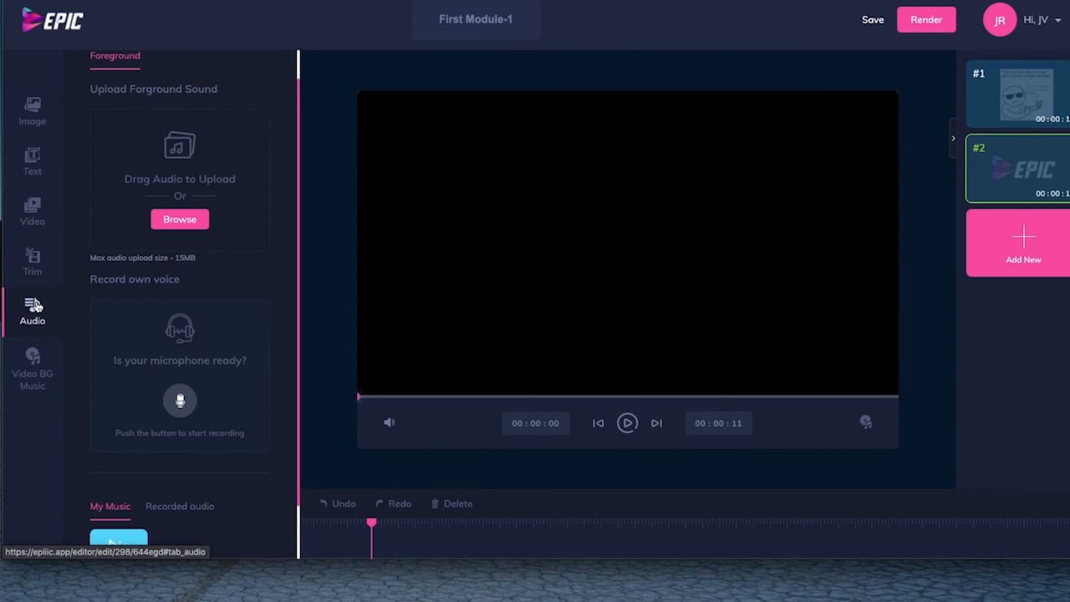
scroll(94, 301, down, 1)
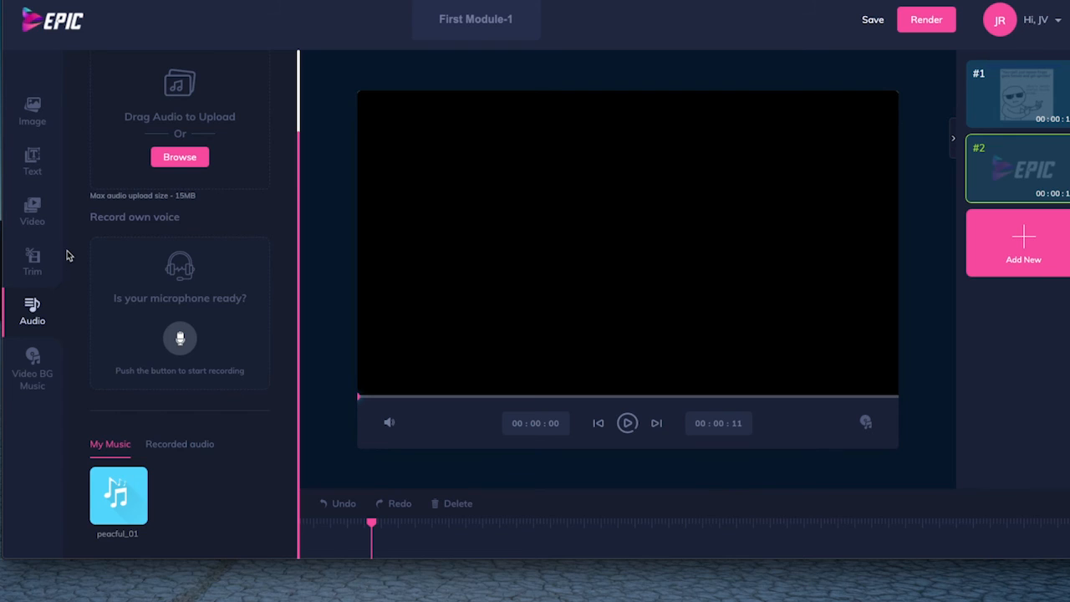
Set the background volume of the video's background music to 91% and save the video.
click(36, 360)
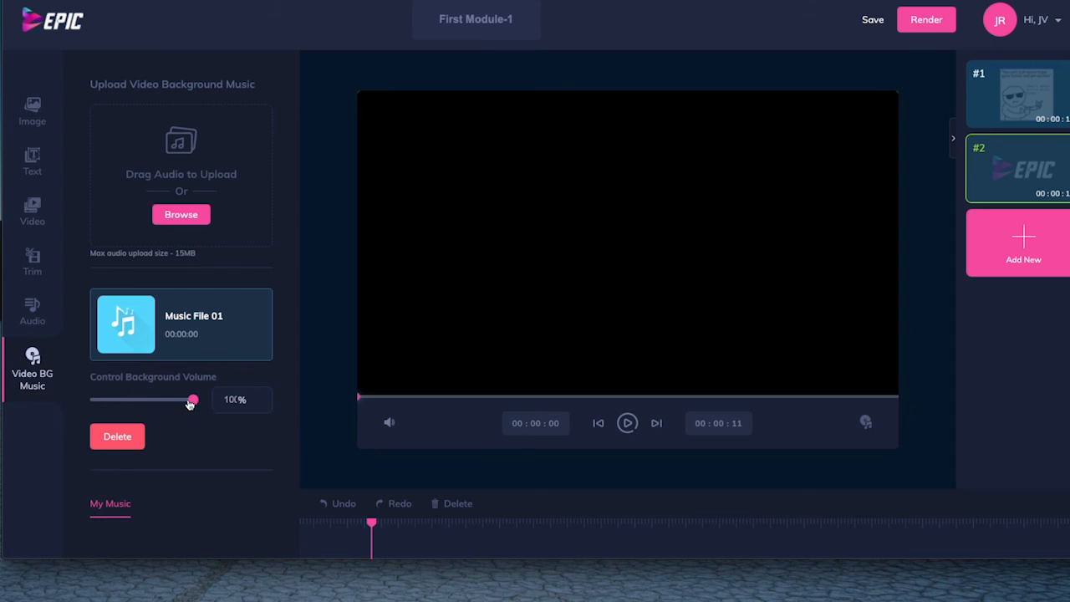
mouse_move(192, 400)
mouse_down()
mouse_move(107, 406)
mouse_move(186, 411)
mouse_up()
click(873, 20)
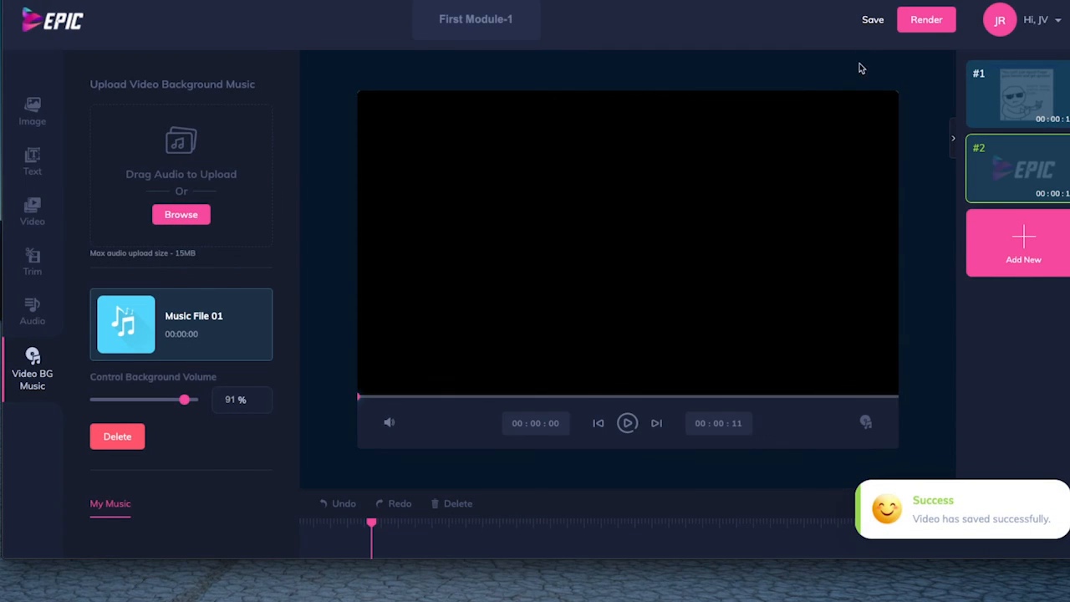
Start rendering the First Module-1 video, confirm the render and return to the videos list.
click(919, 23)
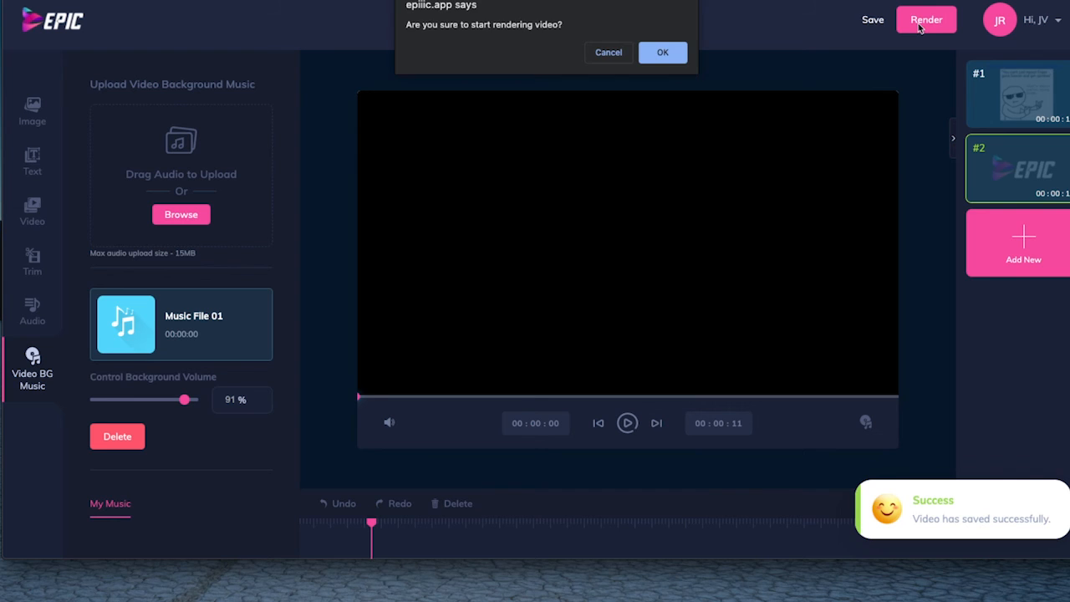
click(665, 53)
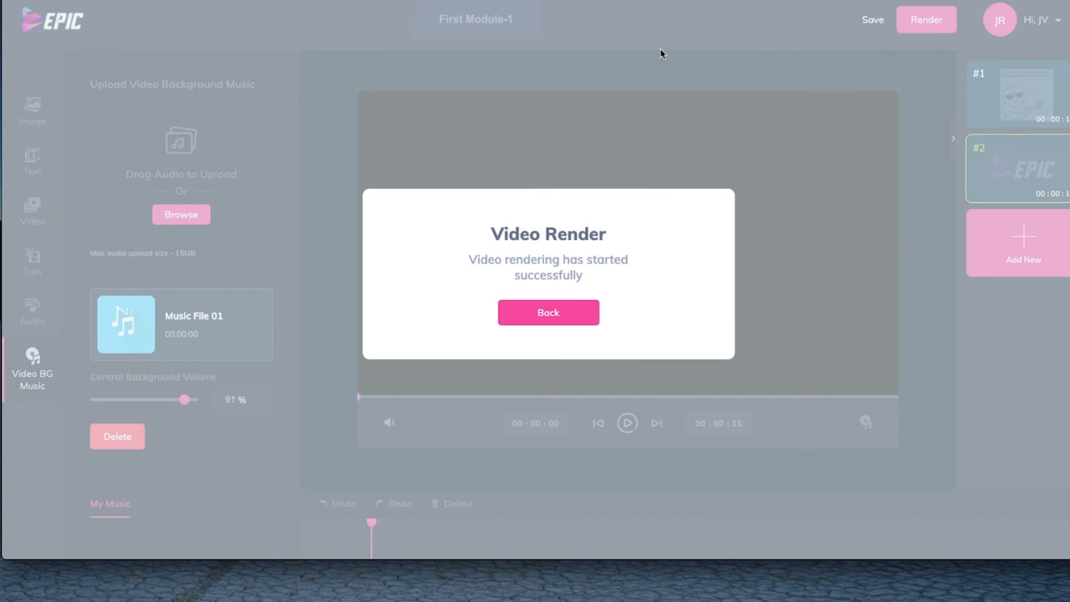
click(559, 319)
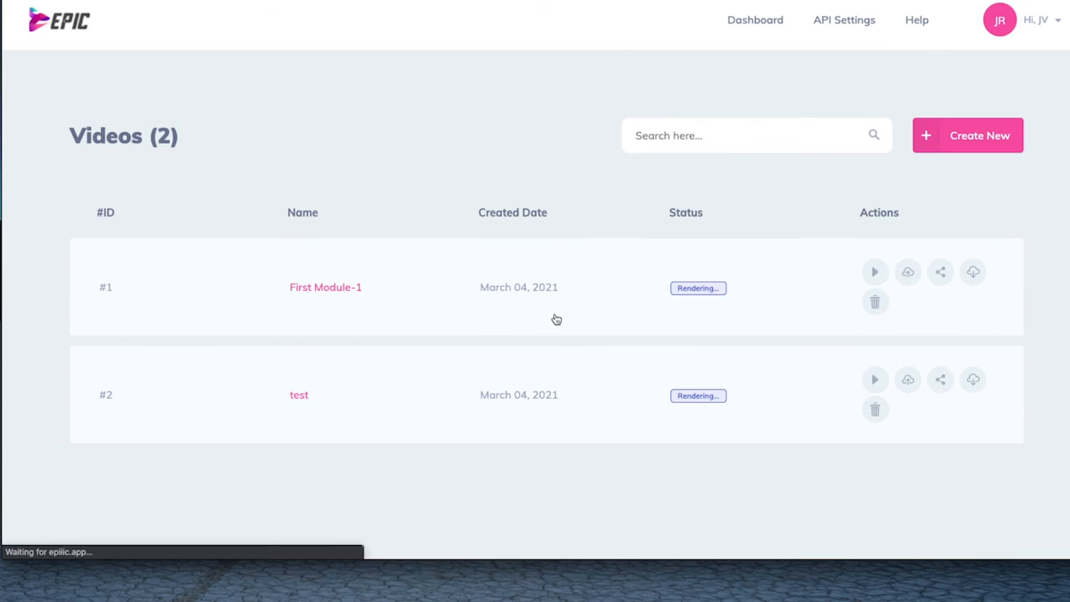